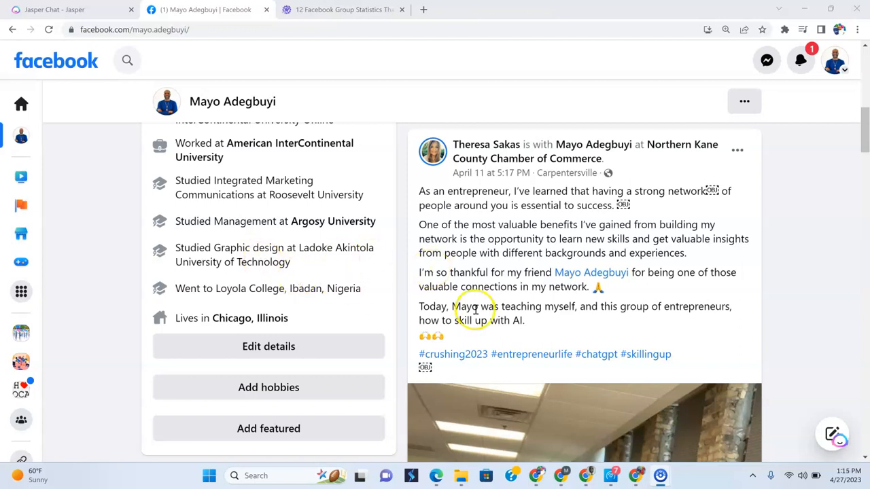
scroll(469, 310, up, 2)
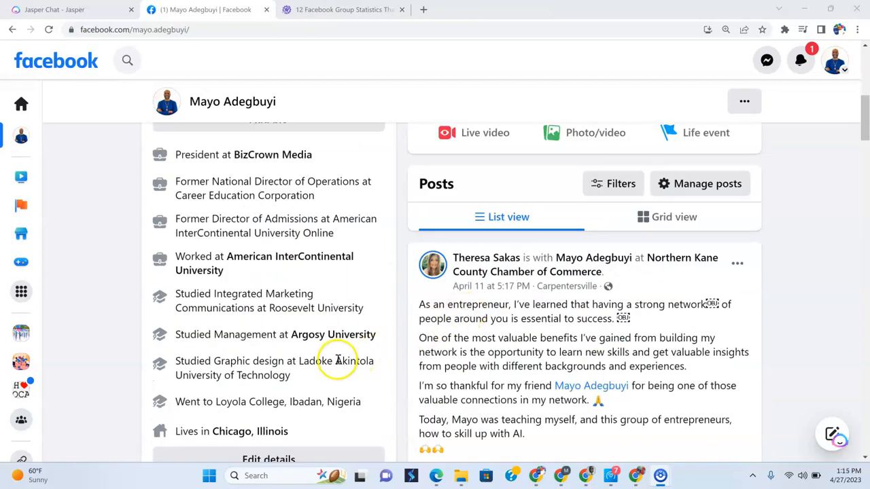
scroll(340, 359, down, 1)
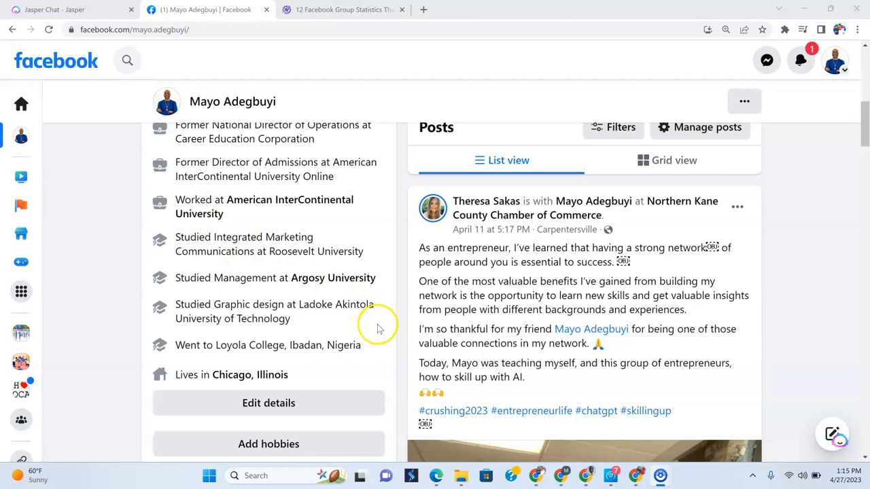
scroll(379, 331, up, 1)
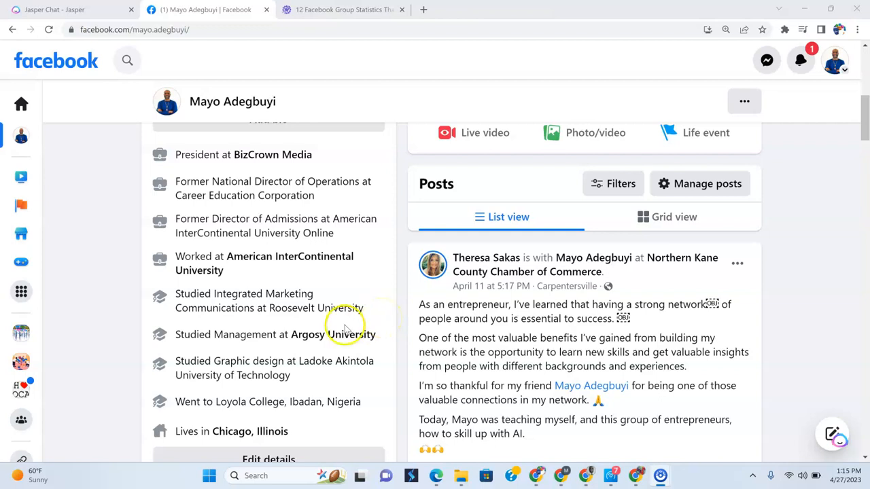
scroll(135, 286, up, 1)
scroll(133, 284, down, 2)
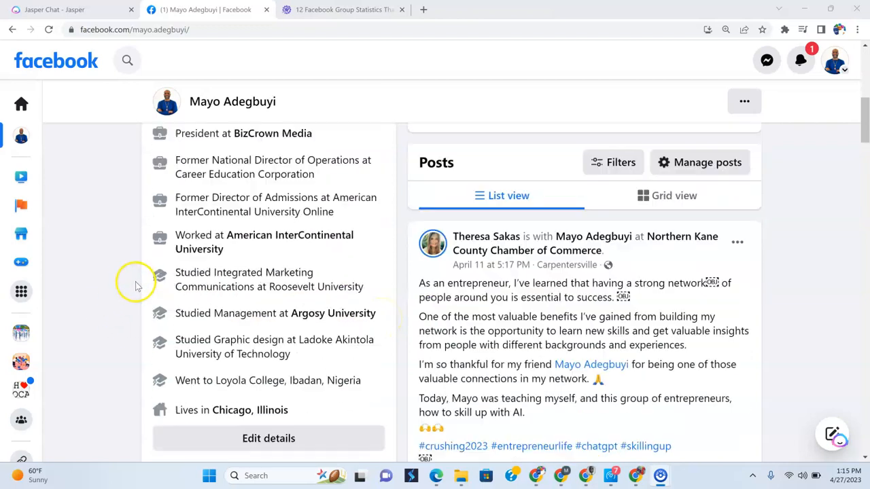
scroll(381, 309, up, 1)
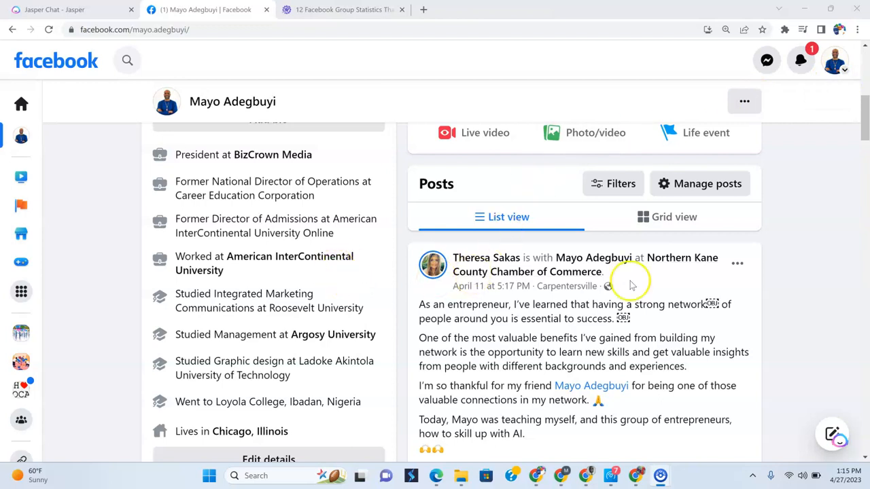
scroll(655, 286, down, 1)
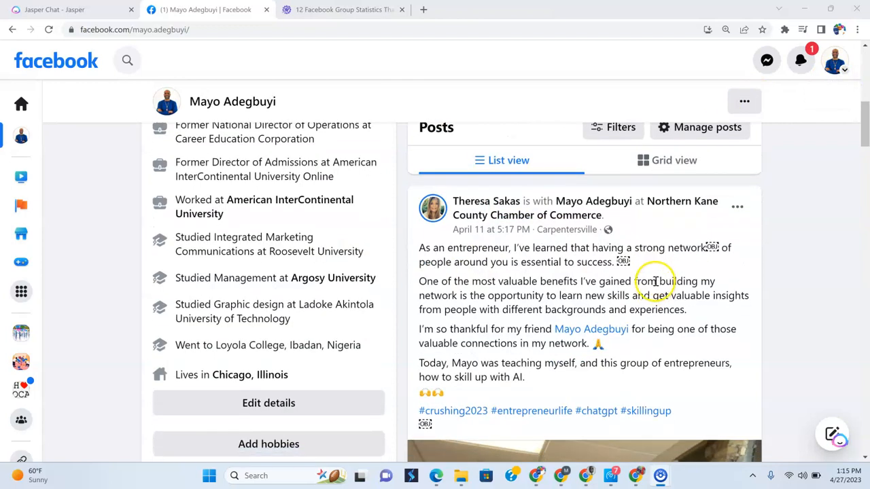
scroll(655, 281, down, 1)
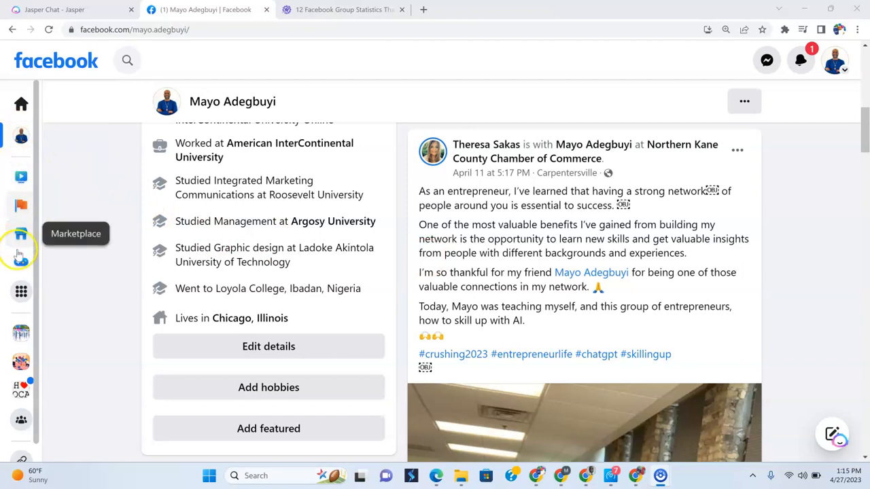
Go from the personal profile to the Groups section and its feed.
click(21, 292)
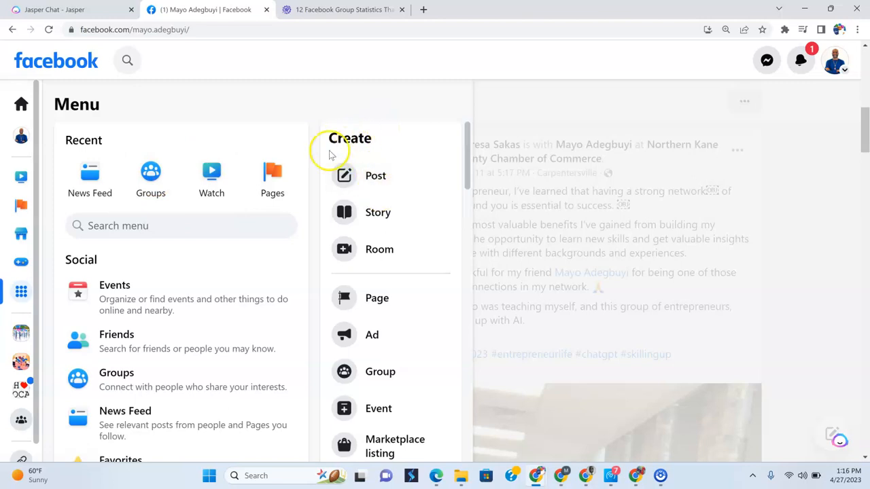
scroll(392, 217, down, 2)
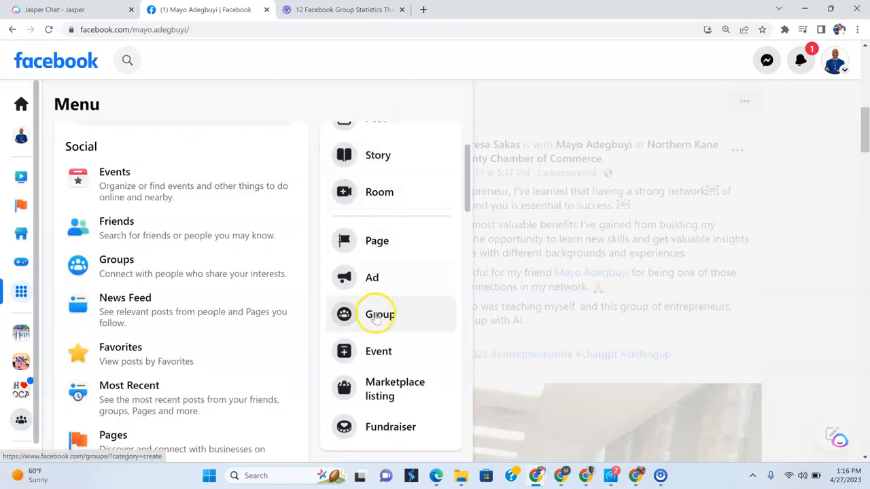
scroll(381, 324, up, 2)
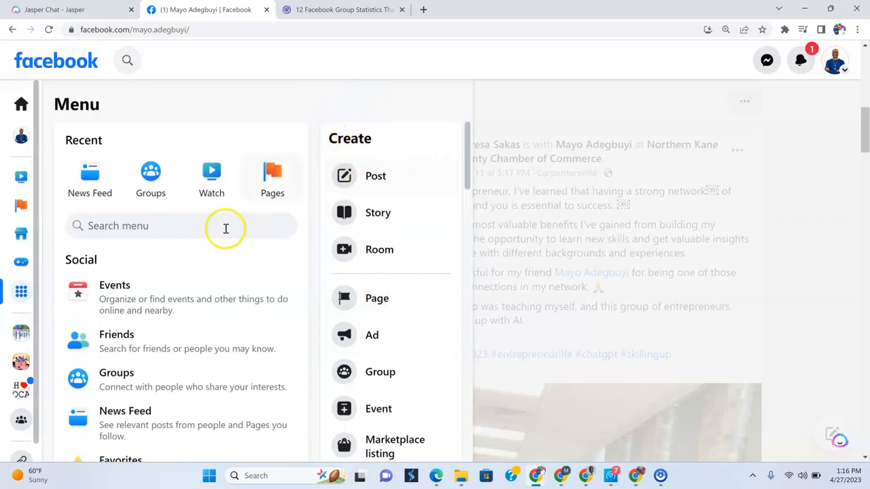
click(150, 173)
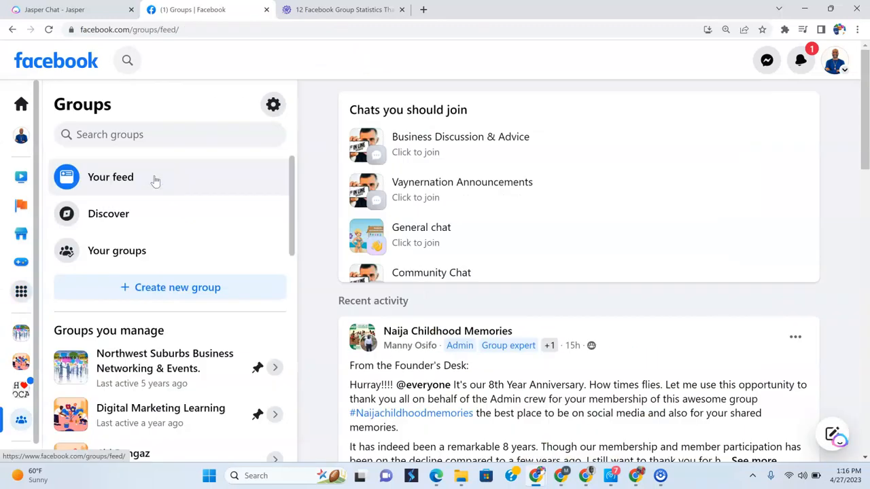
click(158, 178)
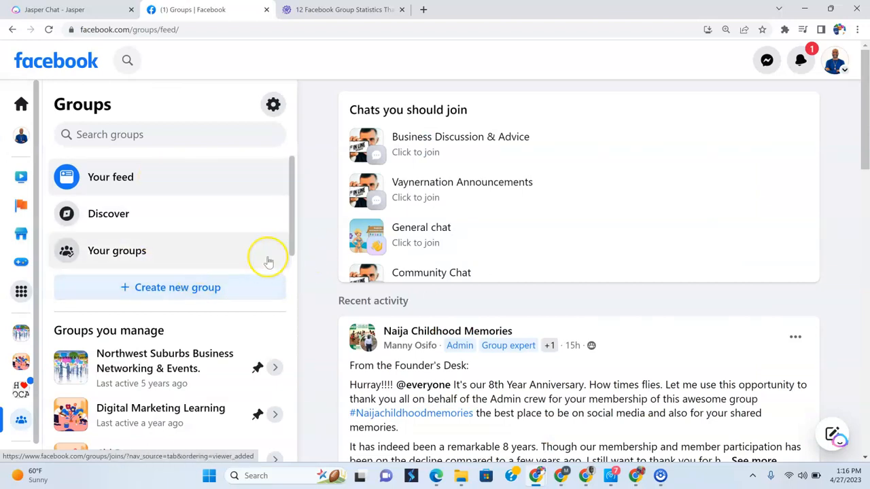
scroll(229, 247, down, 1)
scroll(229, 247, up, 1)
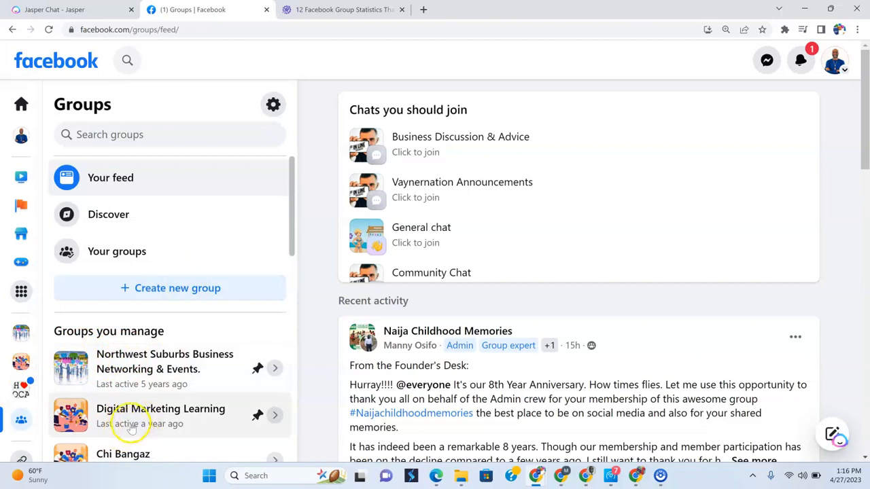
Start creating a new group and name it Digital Marketing Pulse.
click(175, 290)
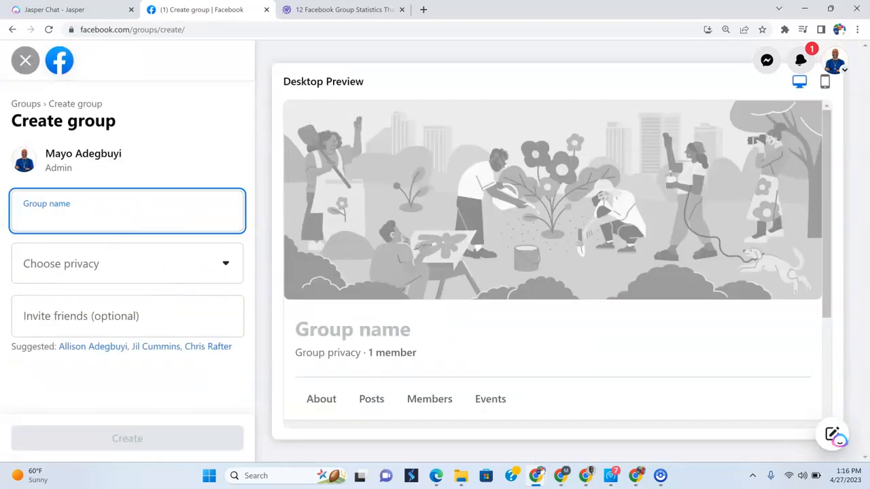
text(Digital Marketing Pulse)
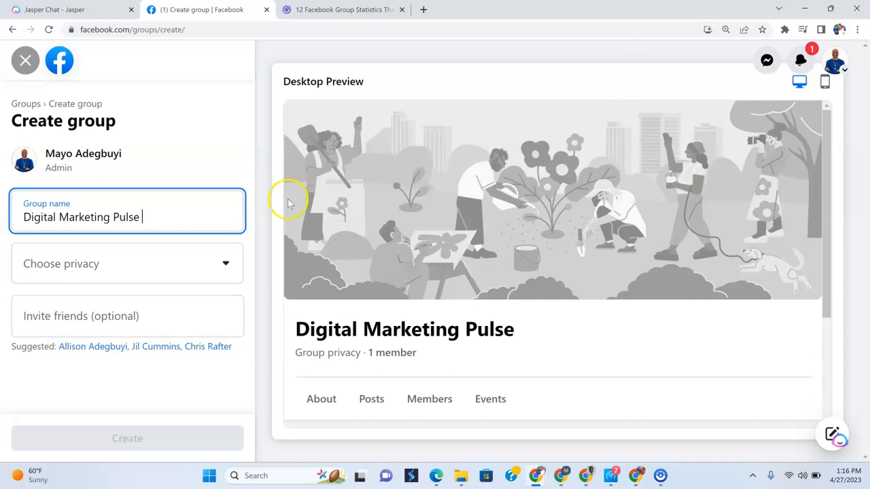
Set the new group's privacy to Public and look at the field for inviting friends.
click(214, 272)
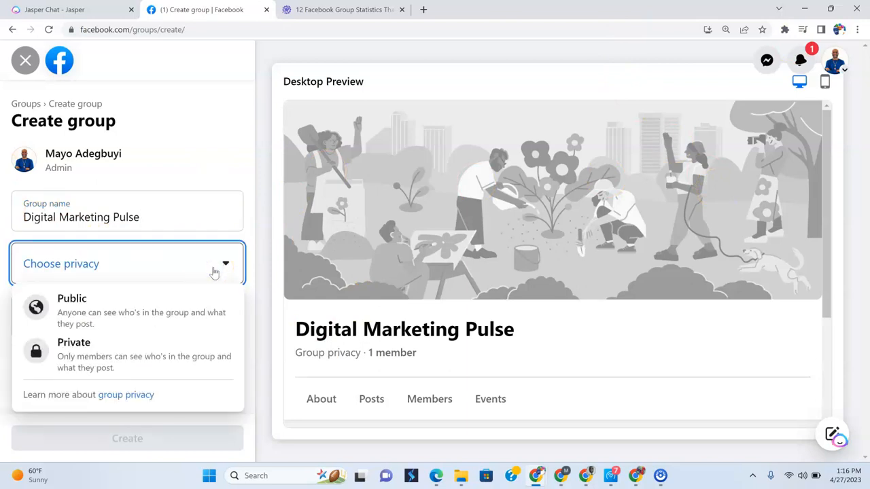
click(163, 304)
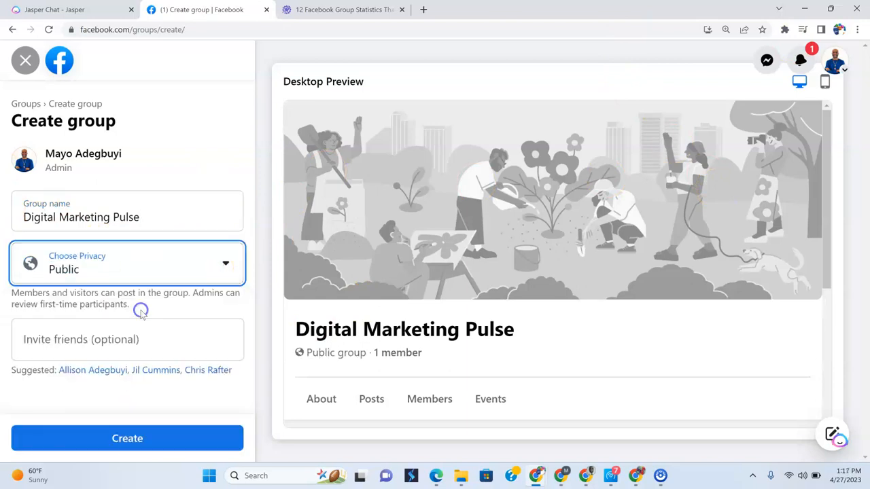
click(126, 338)
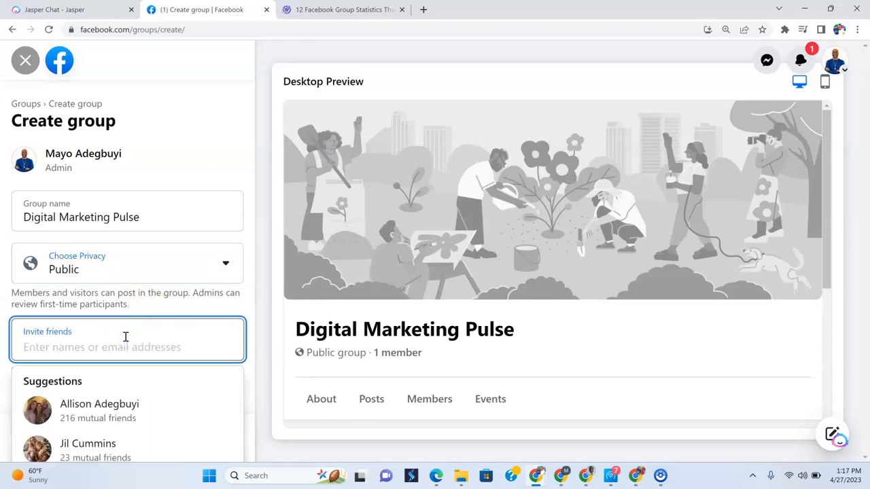
key(shift+Tab)
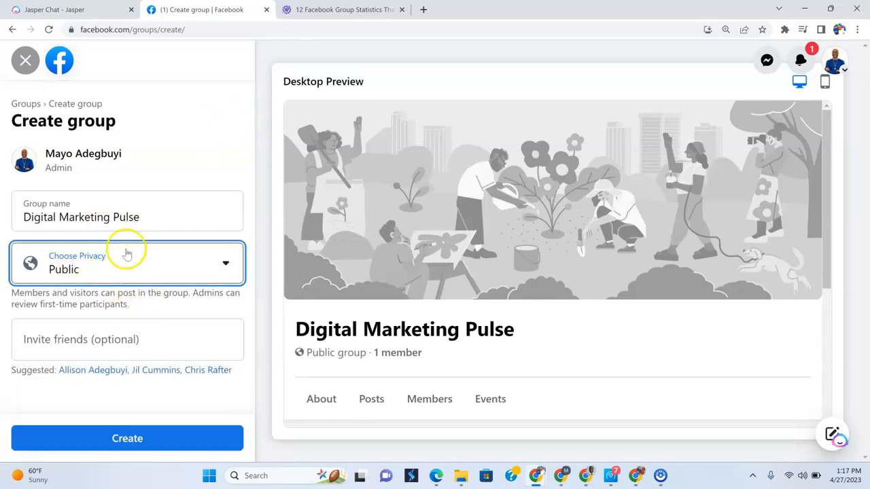
Compare the privacy options and set the new group's privacy to Private.
click(214, 268)
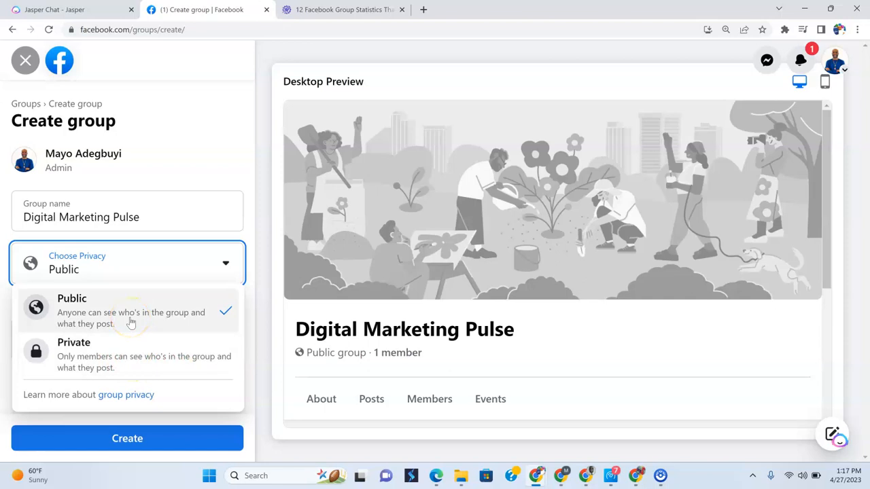
click(204, 157)
click(200, 260)
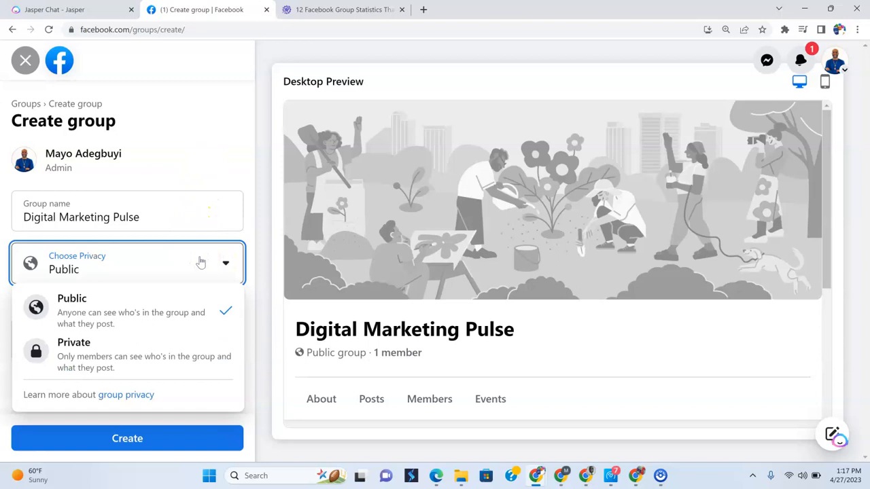
click(137, 313)
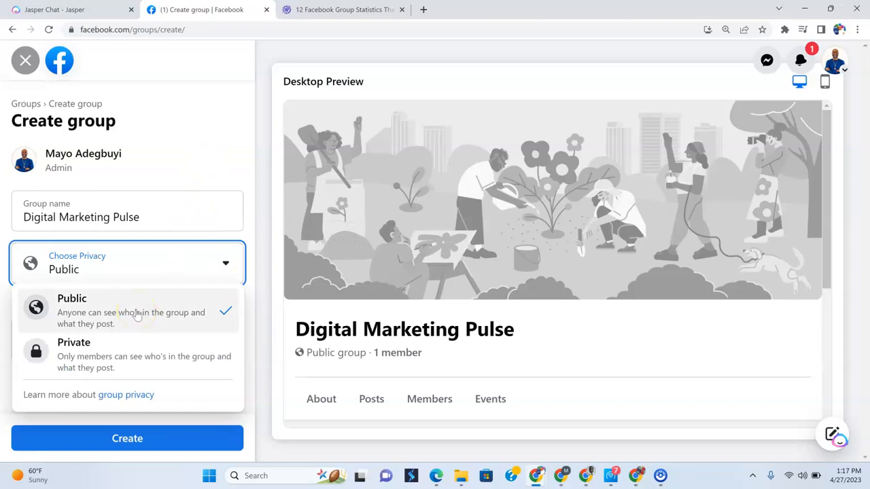
click(125, 355)
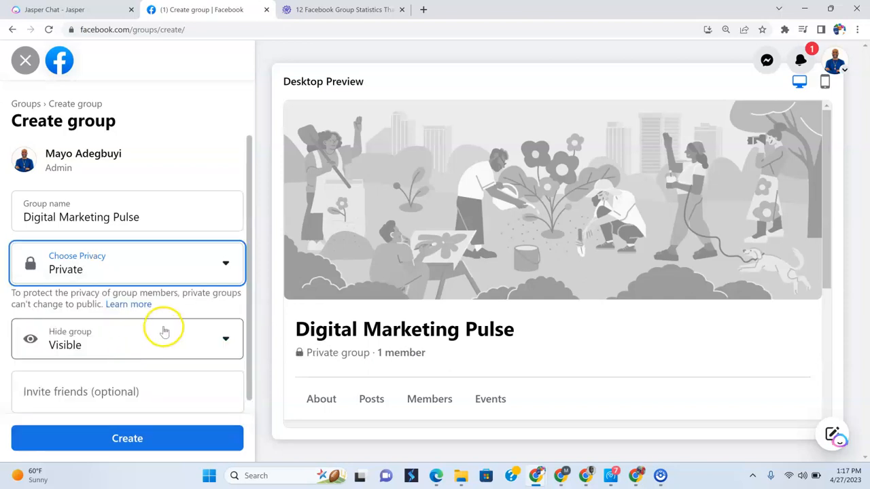
scroll(165, 332, down, 1)
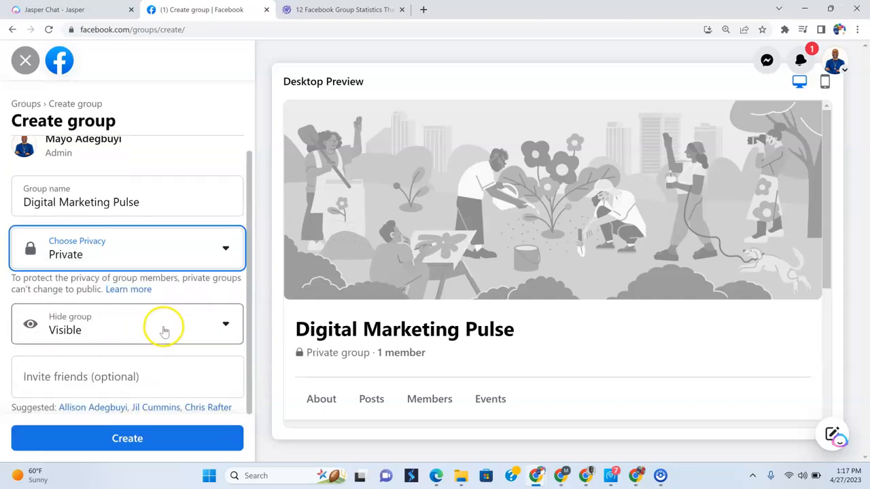
Review the privacy and visibility options, and create the group as Private and Visible without inviting any friends.
click(212, 333)
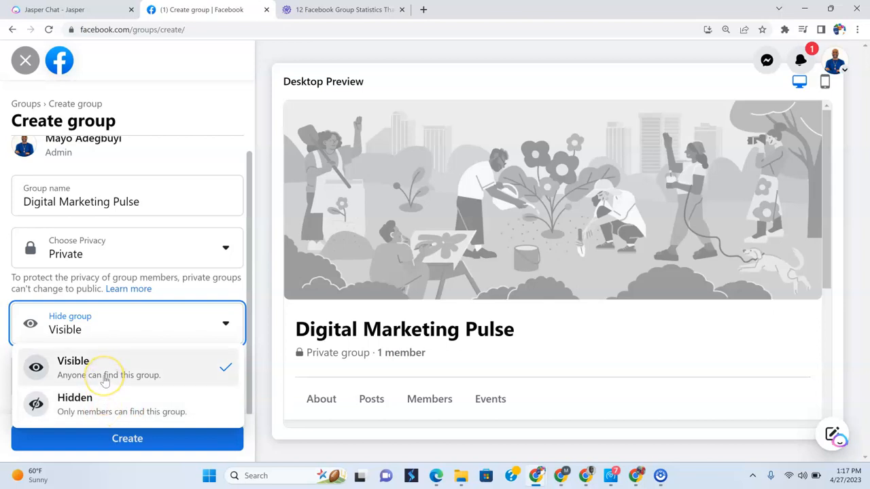
click(171, 287)
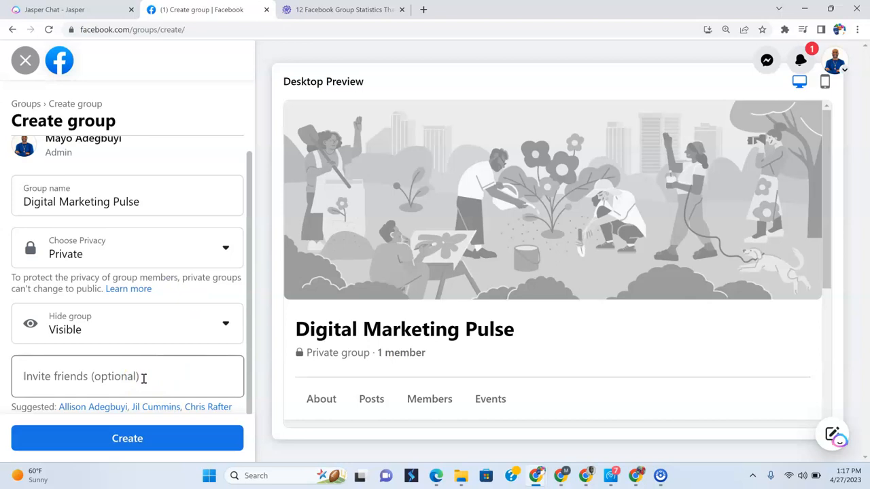
click(152, 370)
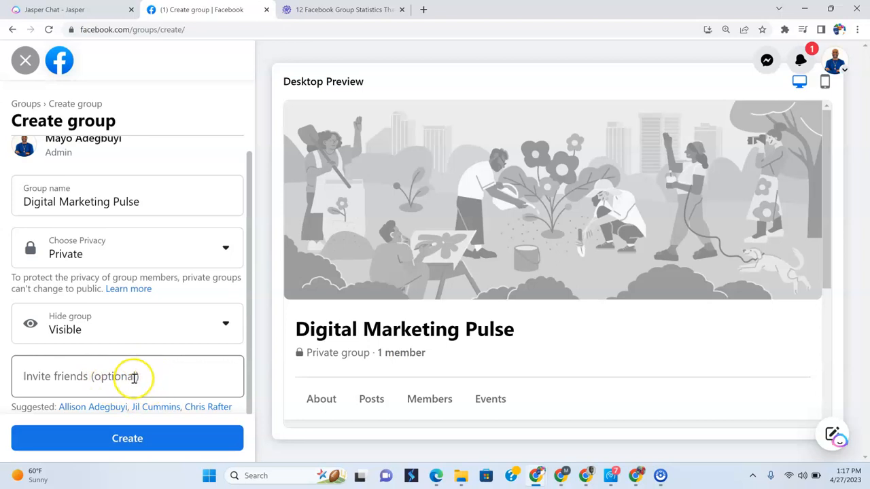
scroll(115, 239, up, 1)
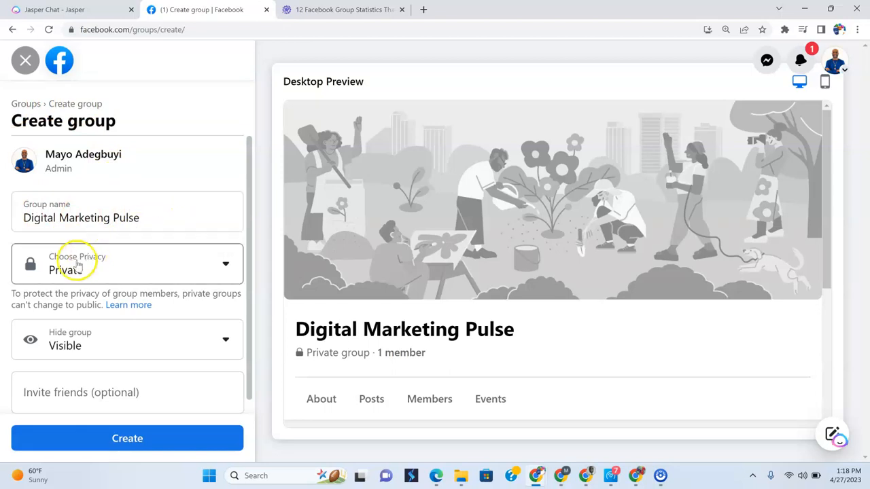
click(219, 266)
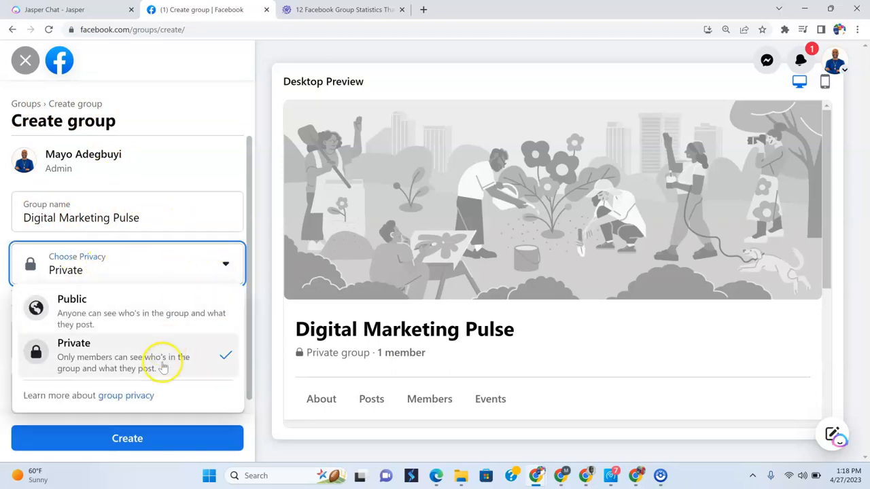
click(163, 367)
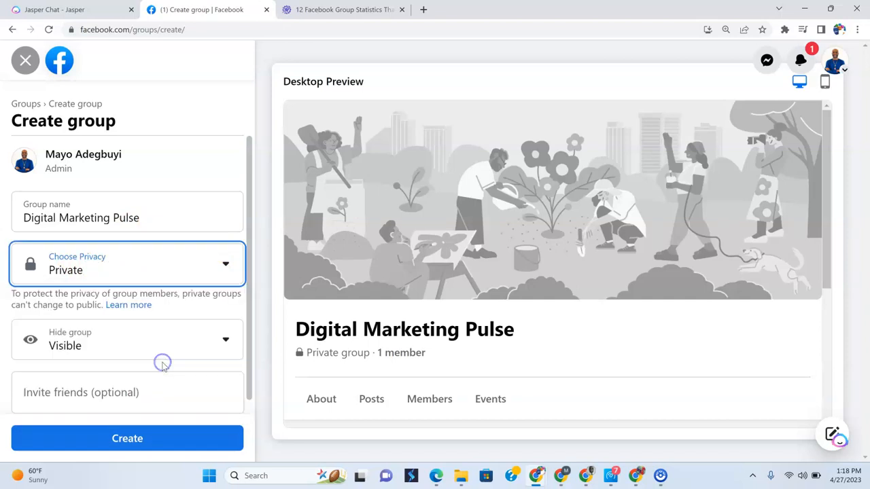
click(225, 348)
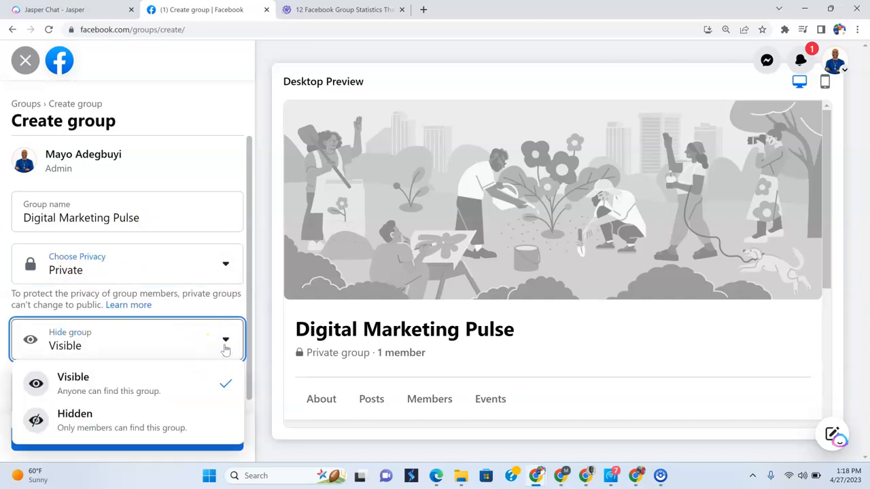
click(203, 183)
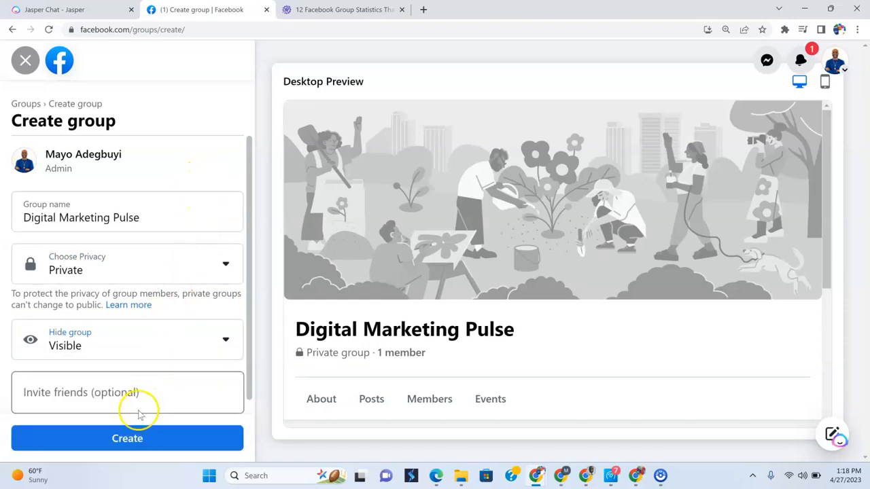
click(150, 448)
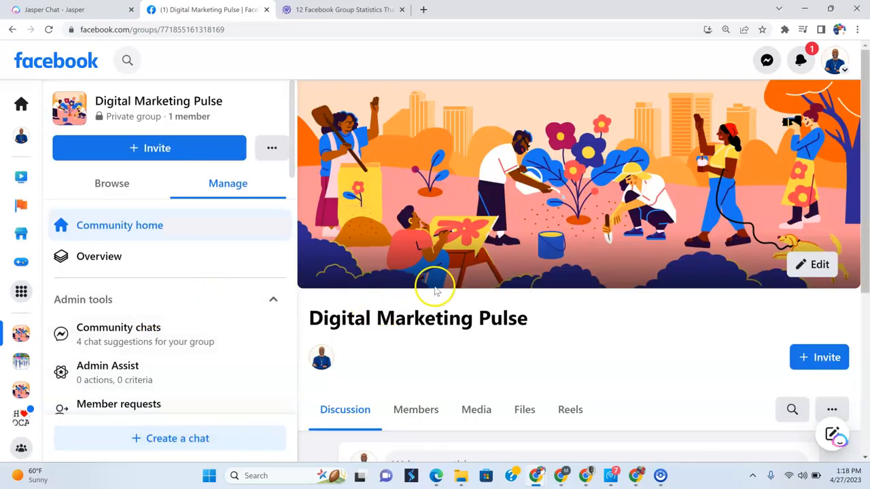
Look over the new group's page and the list of admin tools, from community chats through community roles and settings.
scroll(422, 289, down, 2)
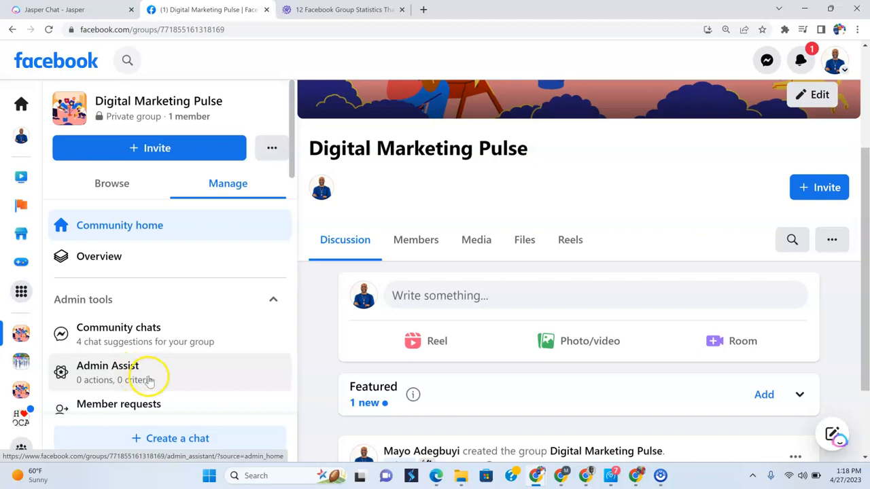
scroll(146, 374, down, 1)
scroll(146, 387, down, 1)
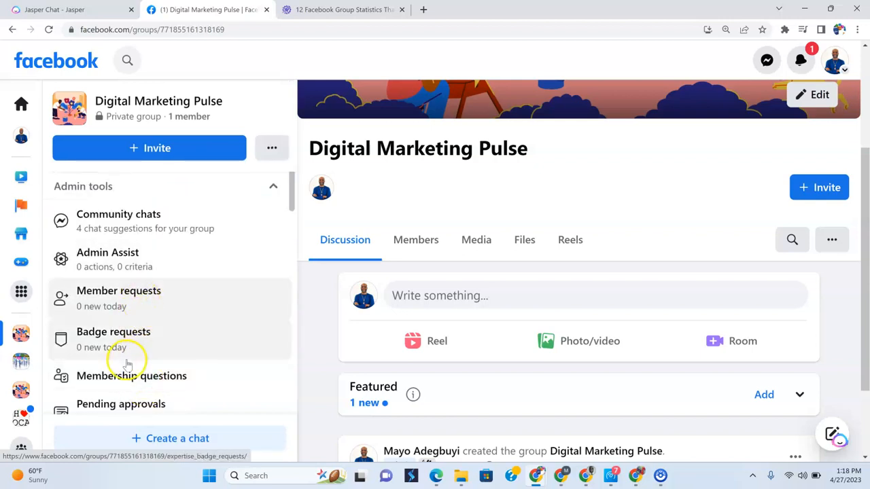
scroll(156, 339, down, 1)
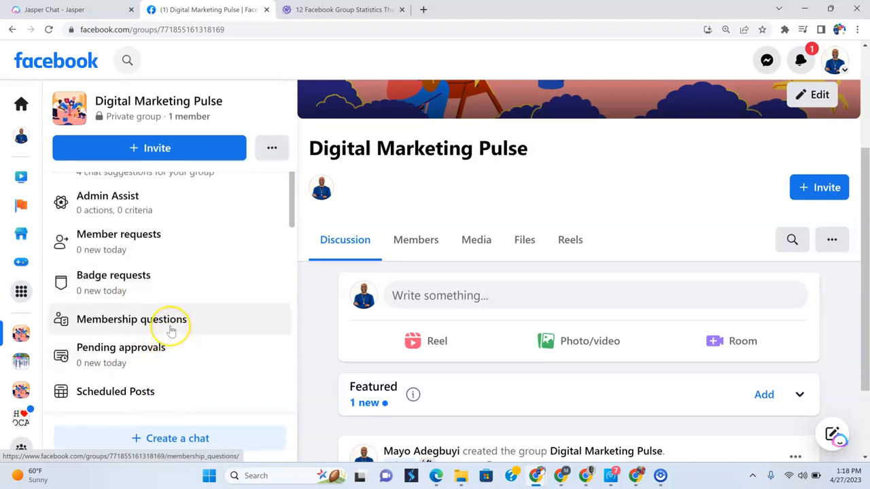
scroll(155, 346, down, 1)
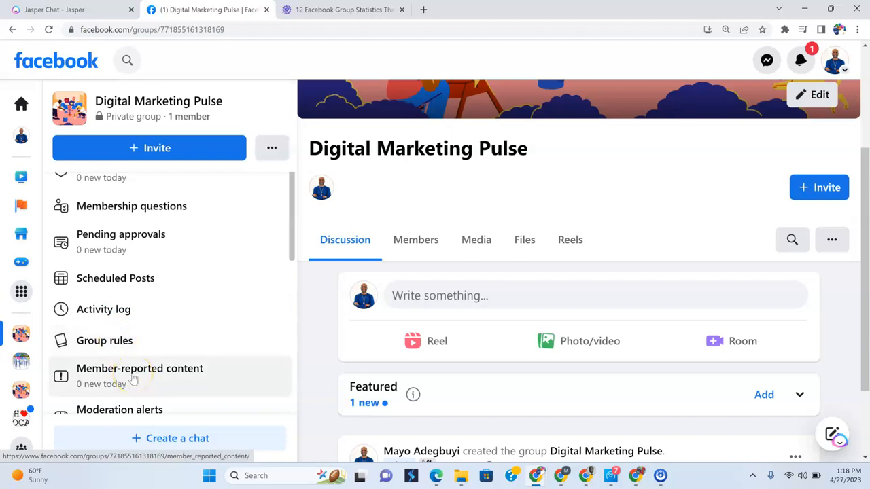
scroll(134, 378, down, 1)
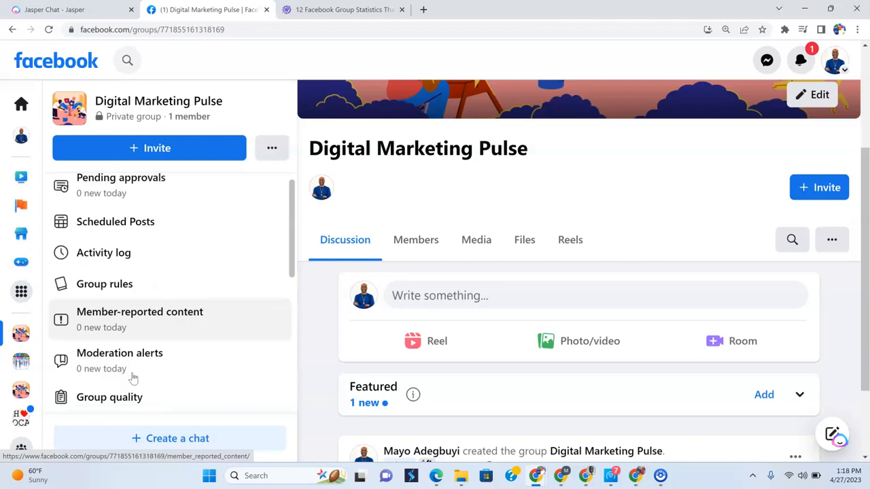
scroll(169, 360, down, 1)
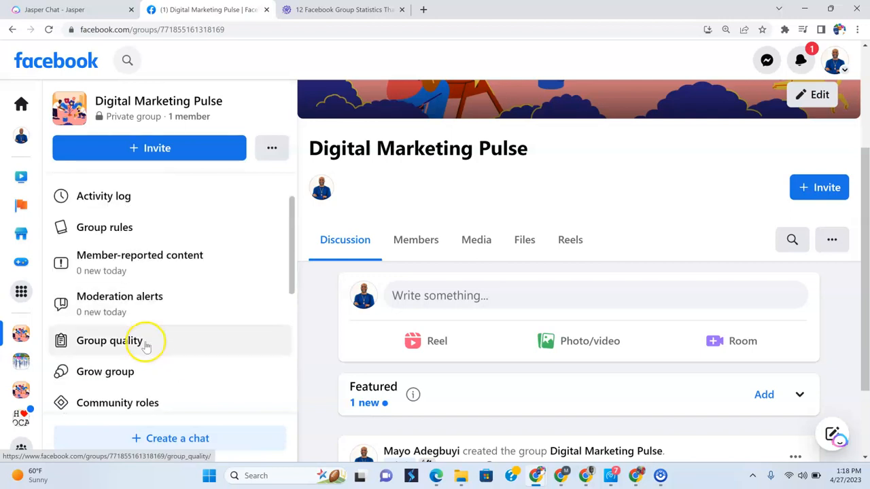
scroll(165, 369, down, 2)
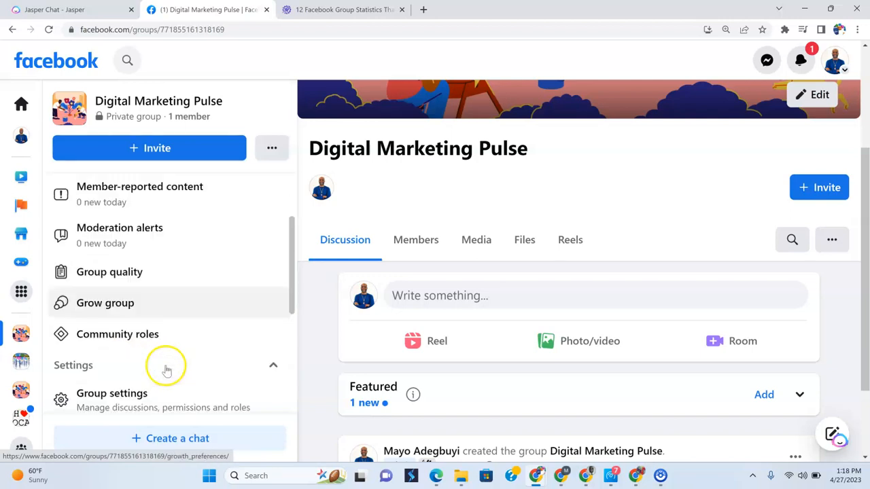
scroll(133, 299, up, 4)
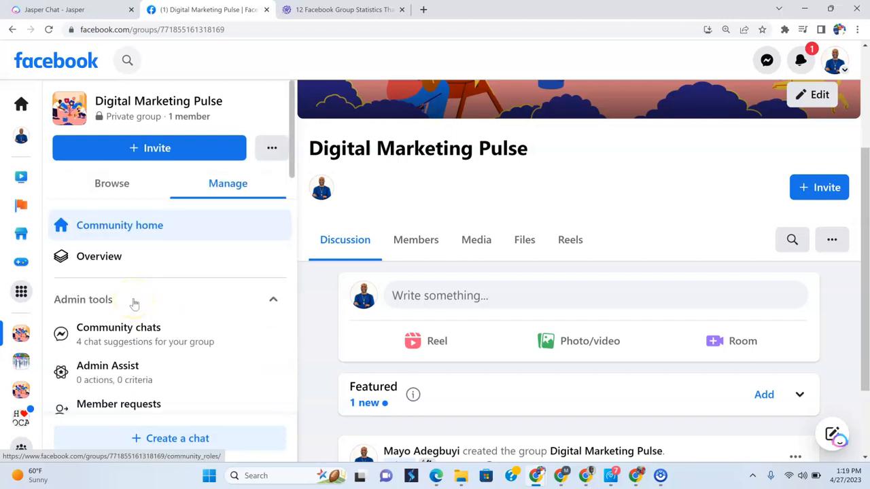
Review the suggested community chats and the Admin Assist criteria, including the options for declining incoming posts.
click(162, 343)
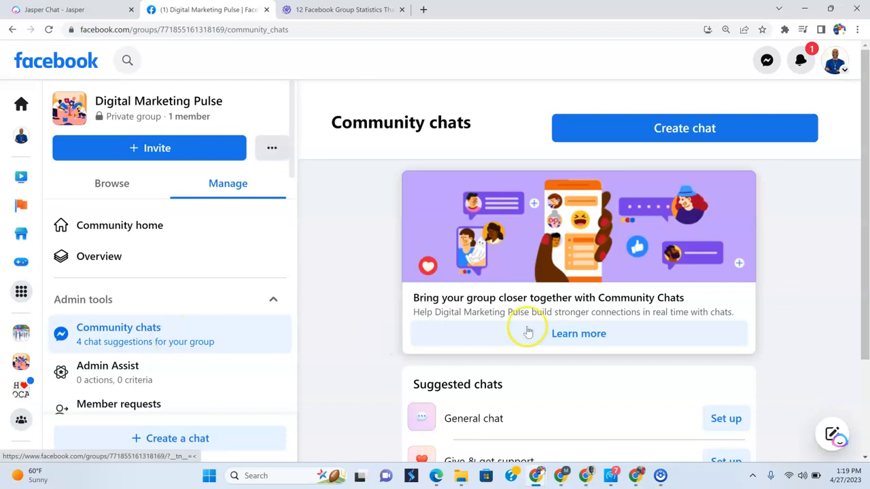
scroll(527, 332, down, 2)
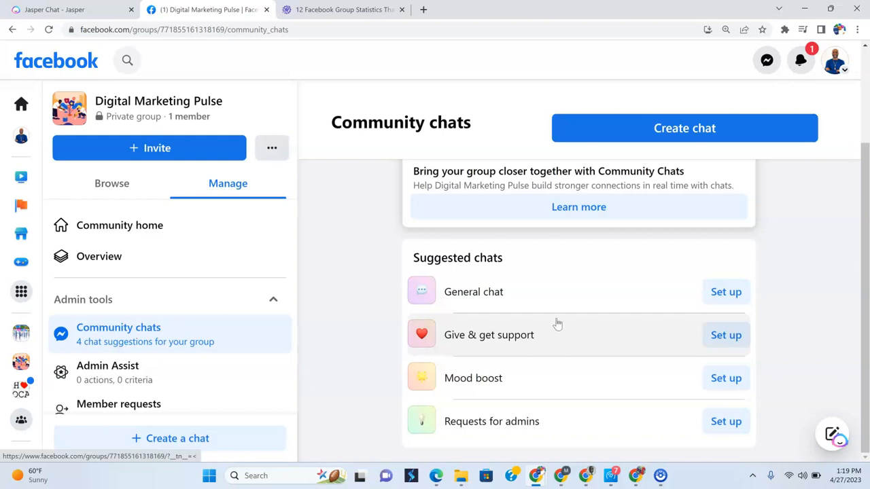
click(81, 378)
scroll(543, 328, down, 2)
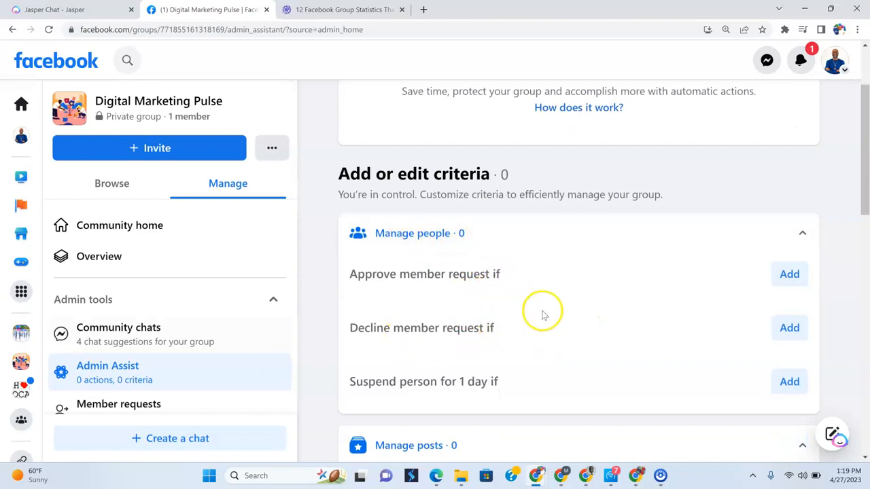
scroll(541, 311, down, 2)
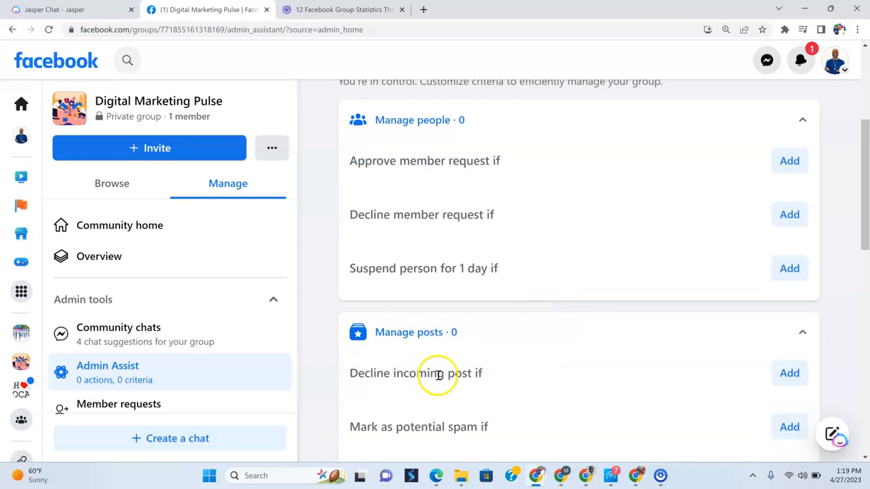
click(788, 376)
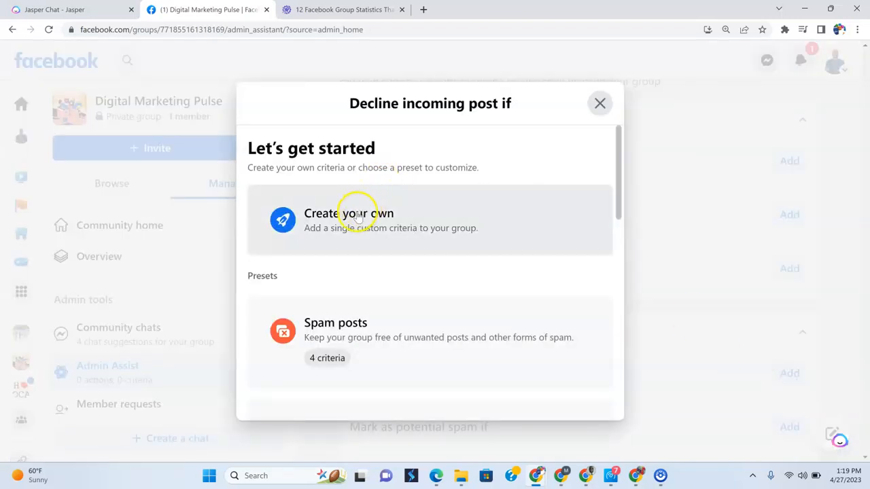
click(600, 103)
Check the group's member requests and badge requests.
scroll(215, 291, down, 2)
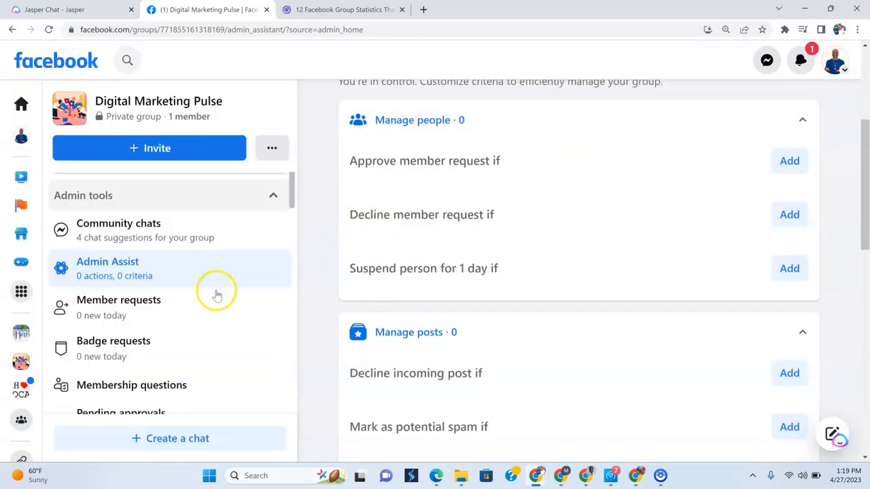
click(140, 289)
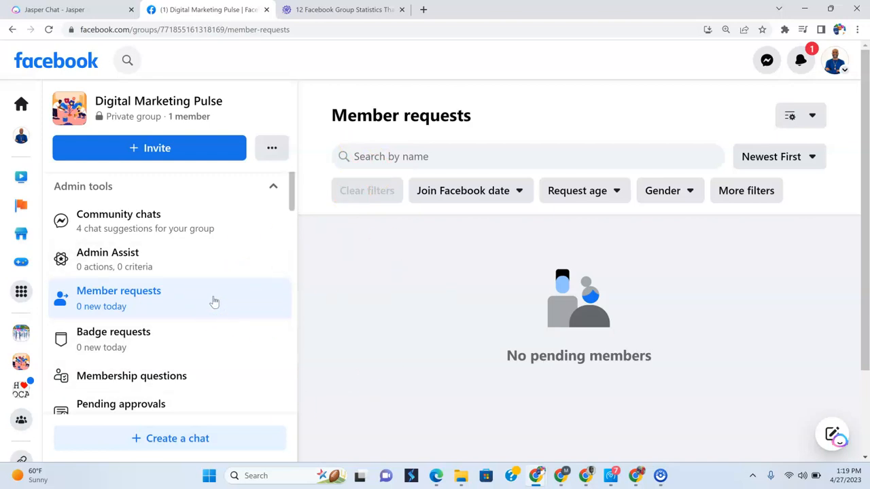
click(189, 336)
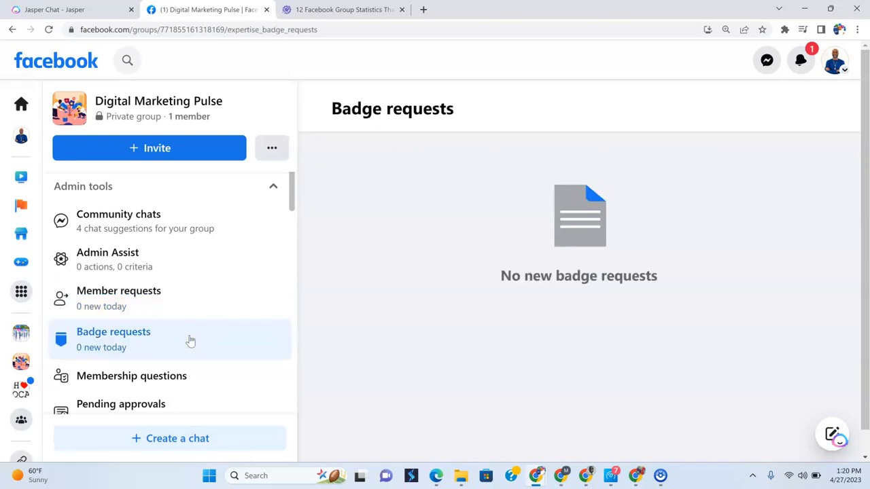
View the group's membership questions and its pending approvals.
scroll(191, 338, down, 1)
click(174, 334)
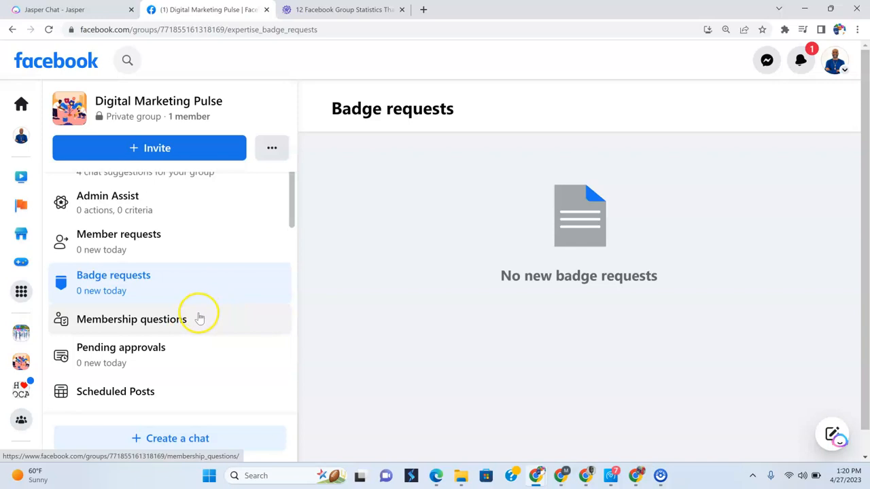
click(196, 320)
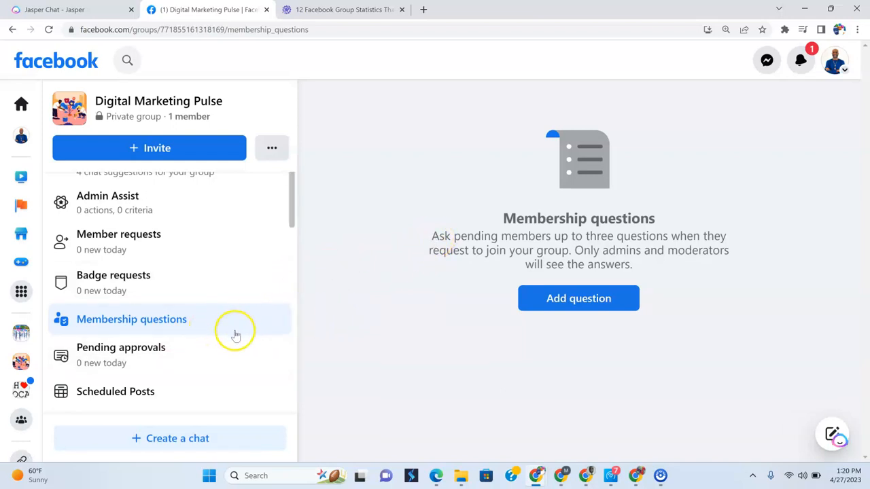
scroll(235, 337, down, 1)
click(188, 297)
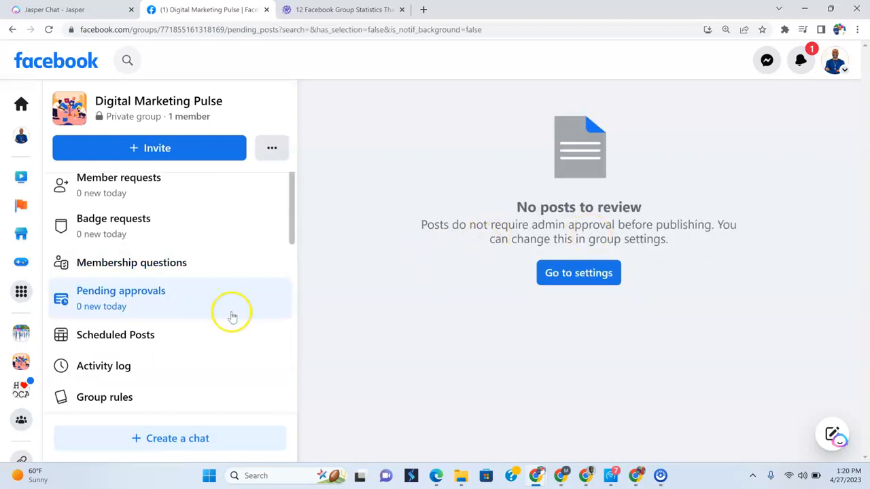
View the group's scheduled posts and its activity log.
click(191, 332)
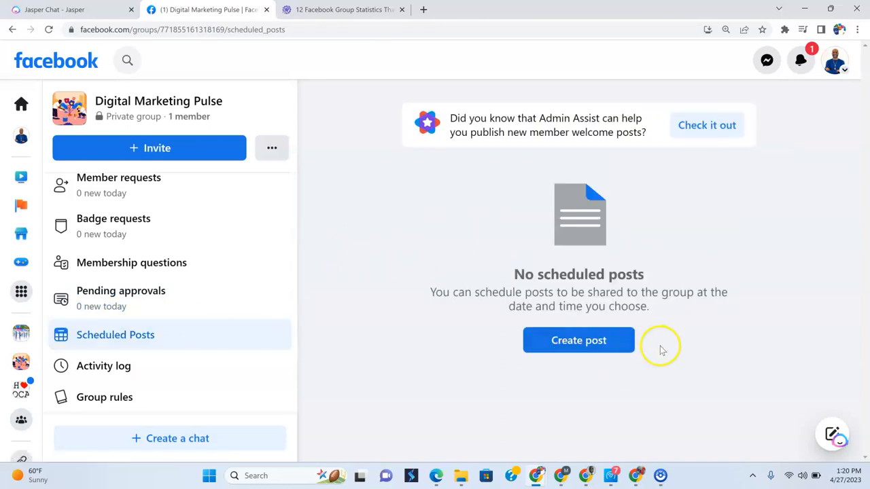
scroll(171, 344, down, 1)
click(123, 309)
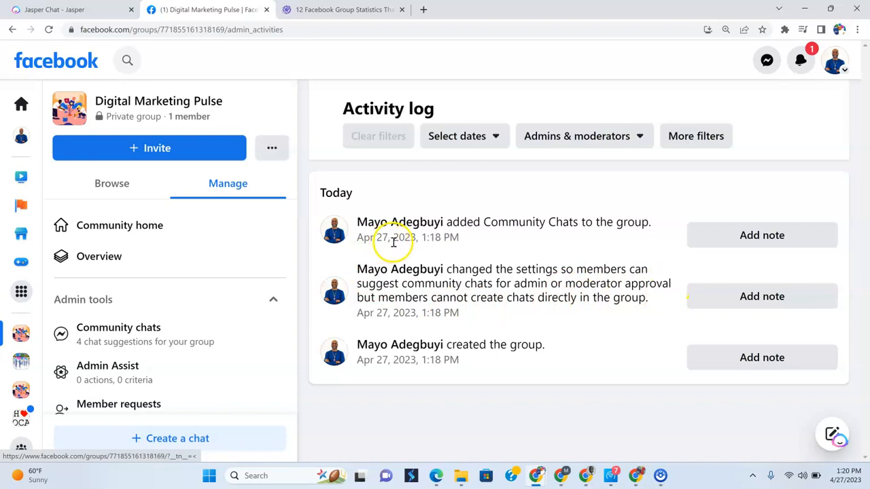
View the group rules and the member-reported content.
scroll(223, 327, down, 6)
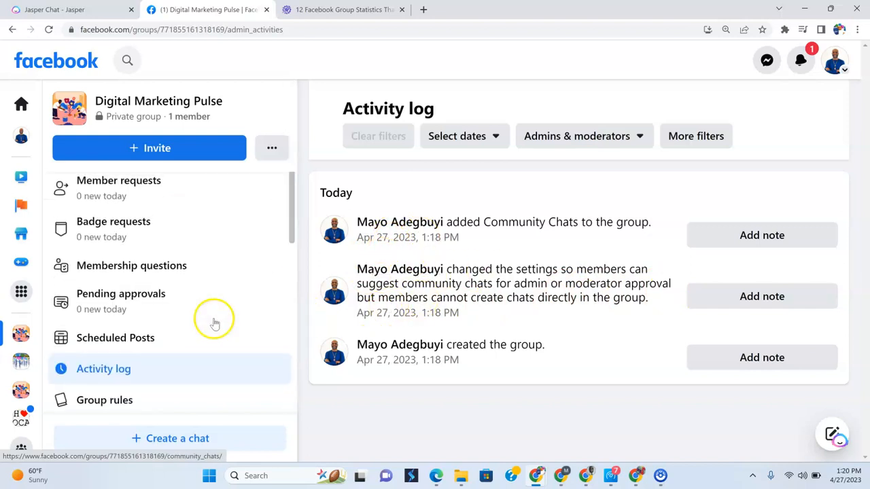
click(156, 233)
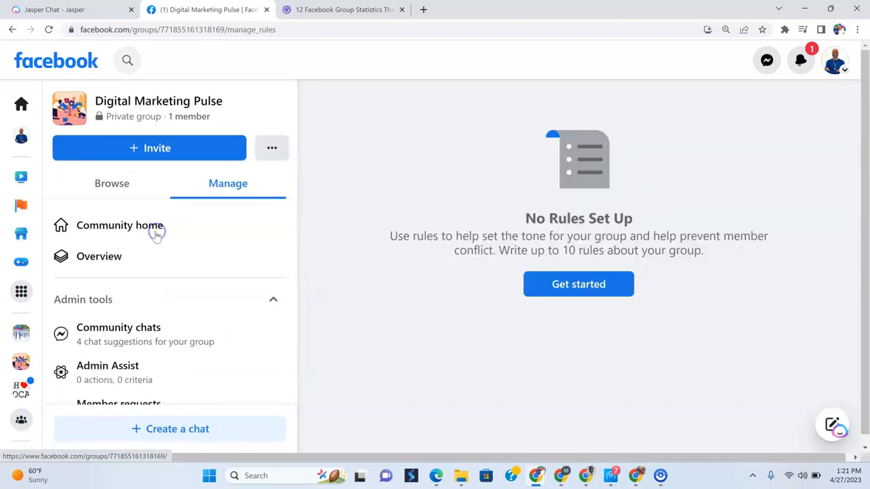
scroll(176, 322, down, 8)
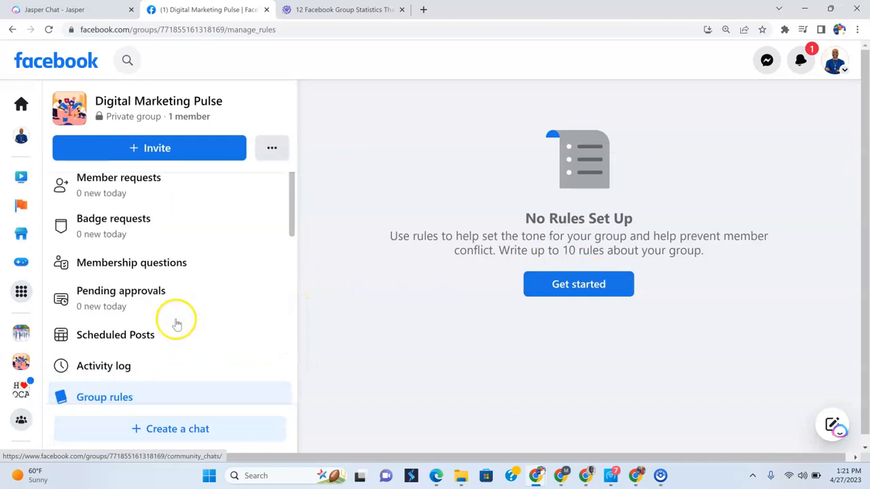
click(163, 260)
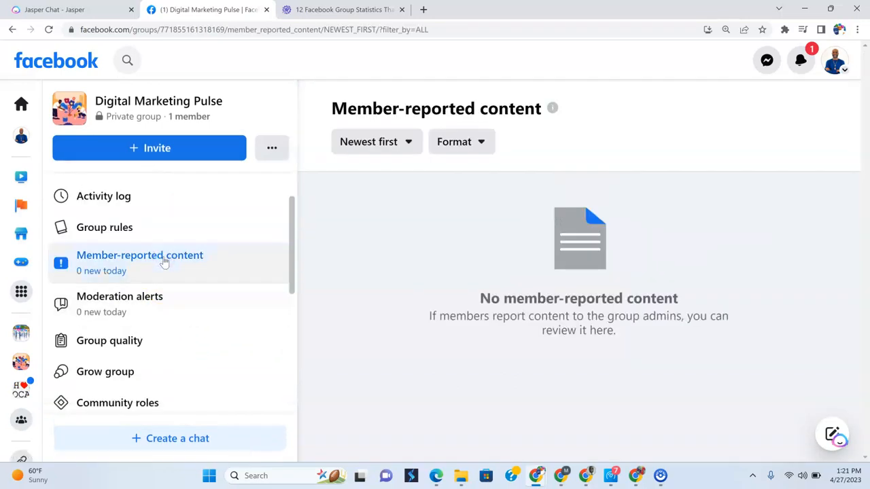
Check the moderation alerts and read through the Group Quality overview.
click(154, 313)
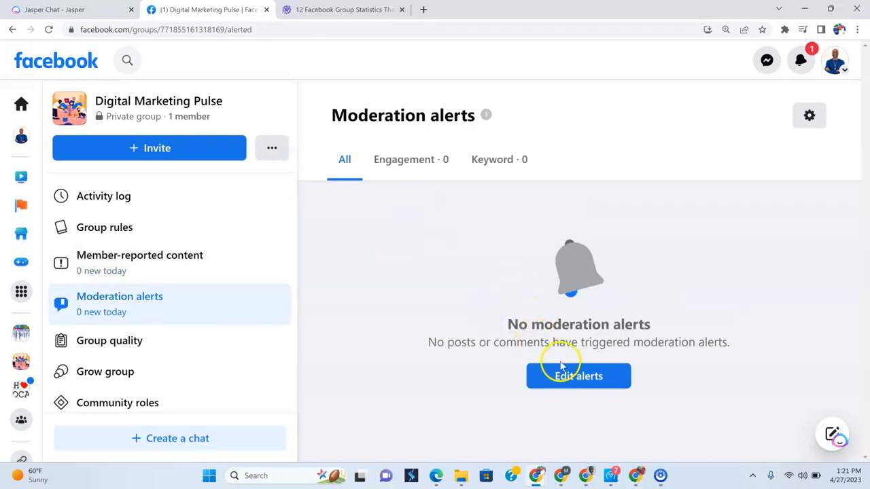
scroll(221, 350, down, 2)
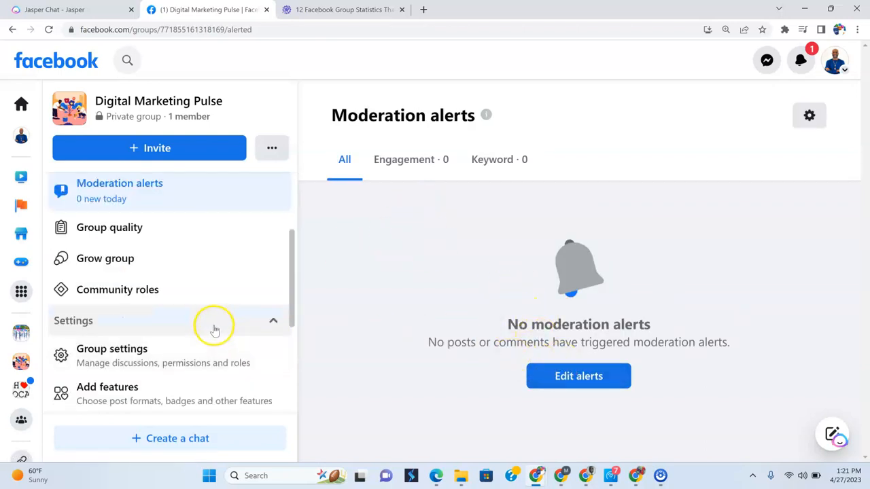
click(151, 231)
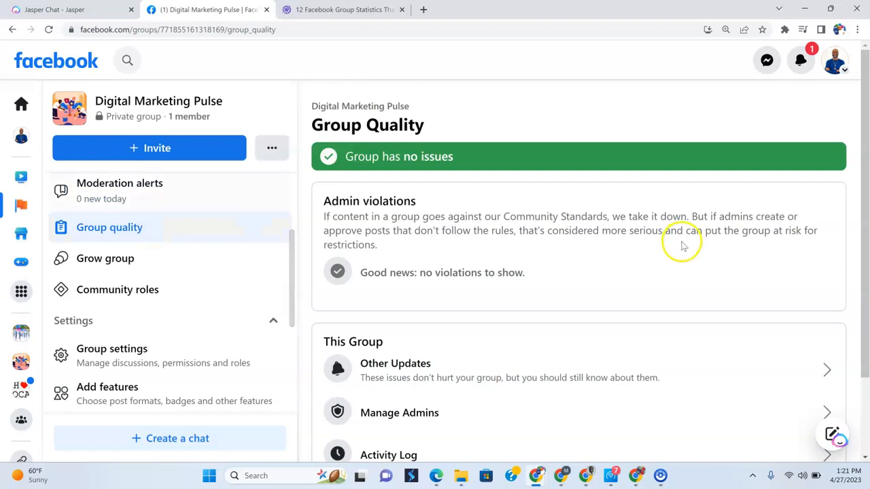
scroll(641, 284, down, 1)
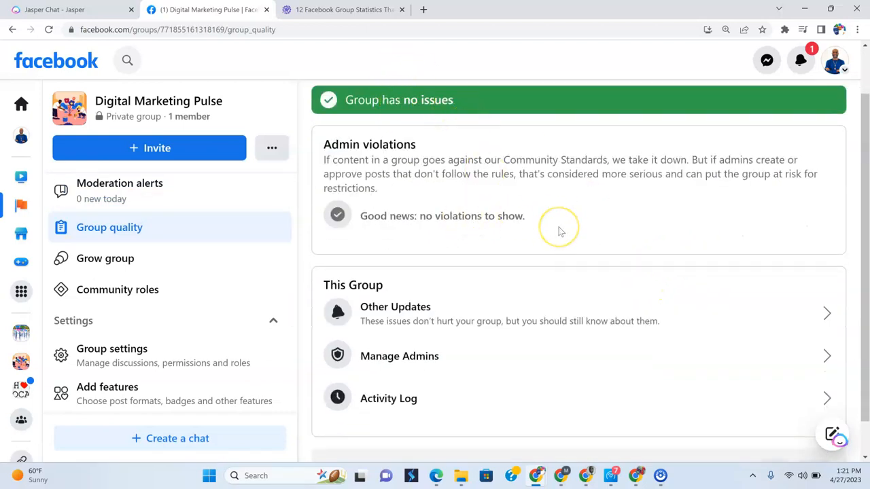
scroll(559, 231, down, 1)
scroll(557, 235, up, 2)
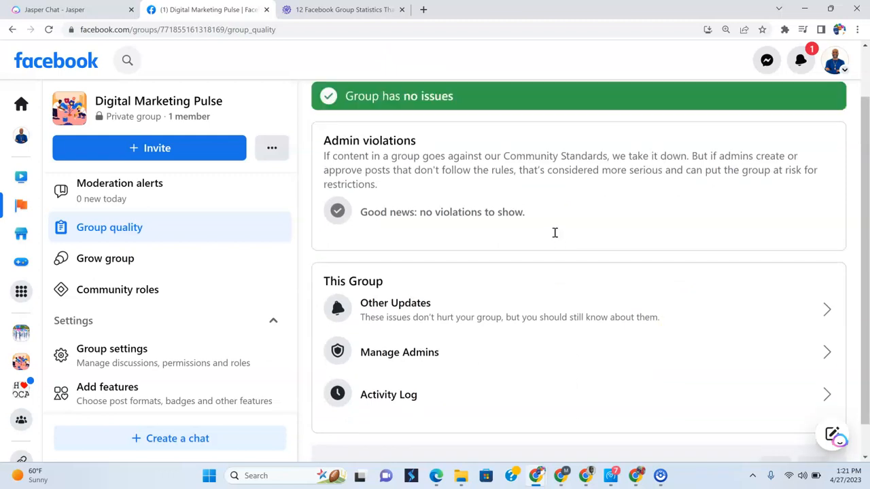
View the Grow group suggestion setting, and review the Admin community role's members, description and permissions.
click(143, 262)
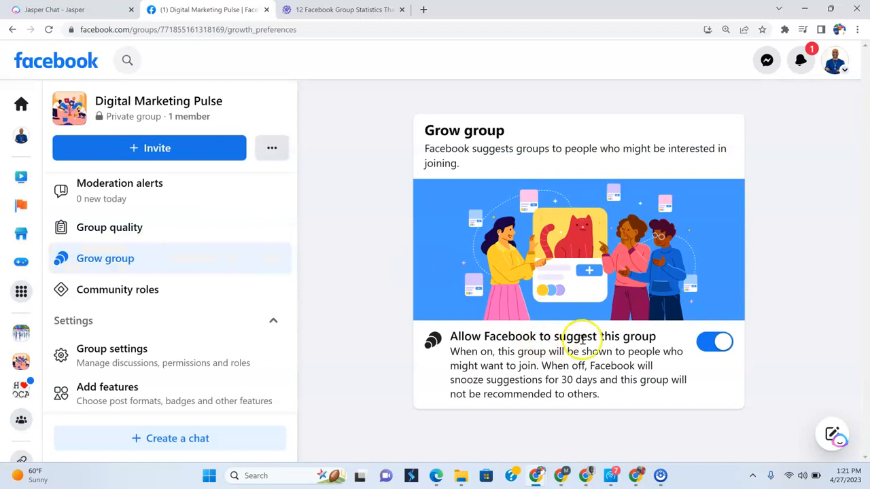
click(156, 291)
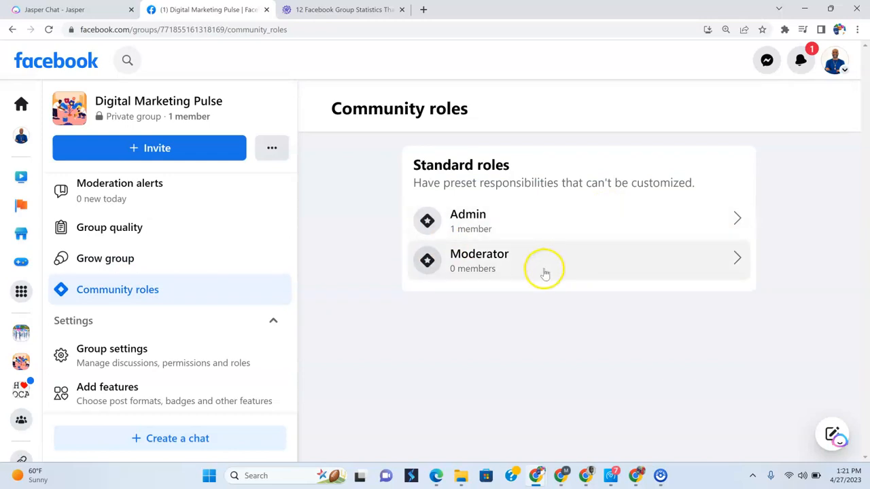
click(679, 229)
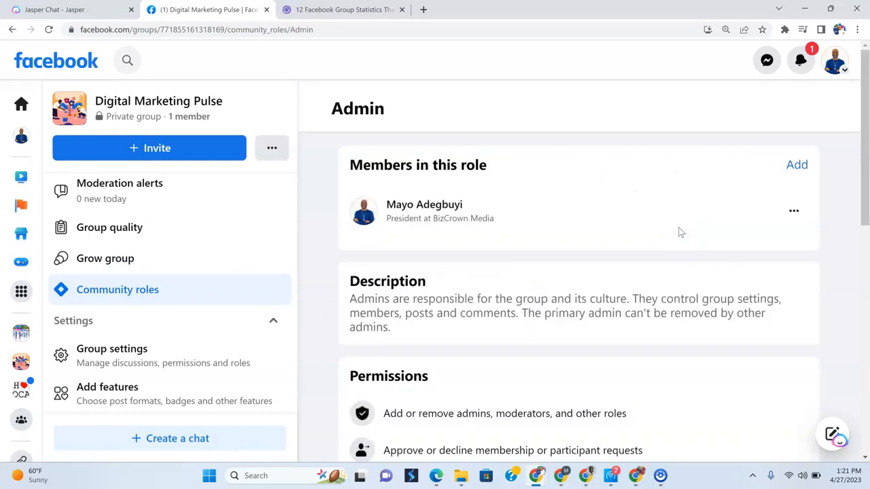
scroll(635, 263, down, 3)
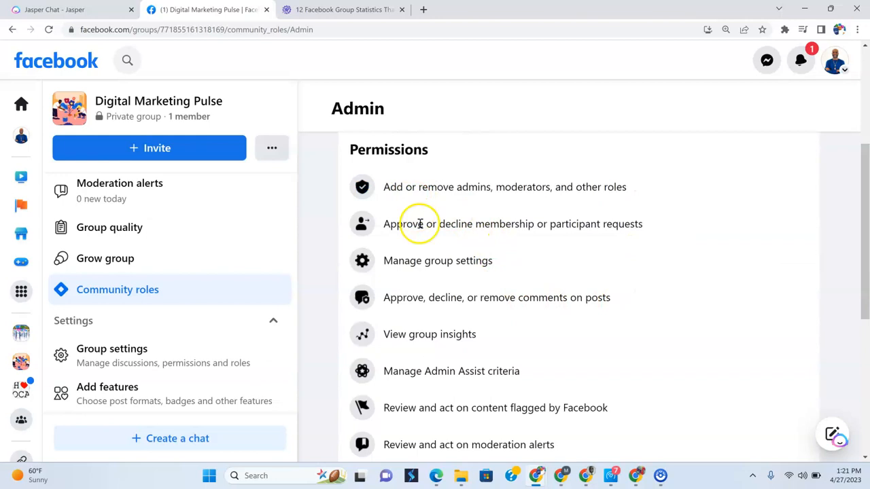
scroll(521, 285, down, 3)
scroll(518, 291, up, 6)
scroll(518, 291, up, 1)
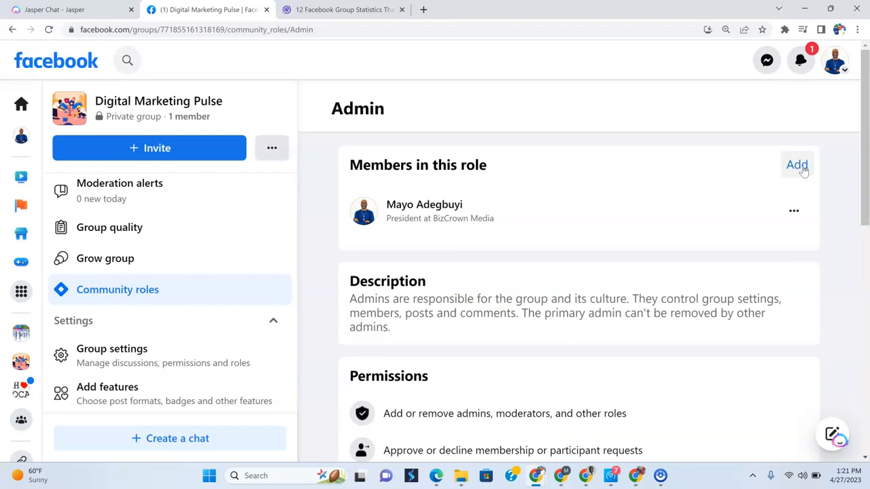
View the group settings page, and look at the post formats and feature sets that can be added.
scroll(254, 272, down, 3)
scroll(204, 258, up, 2)
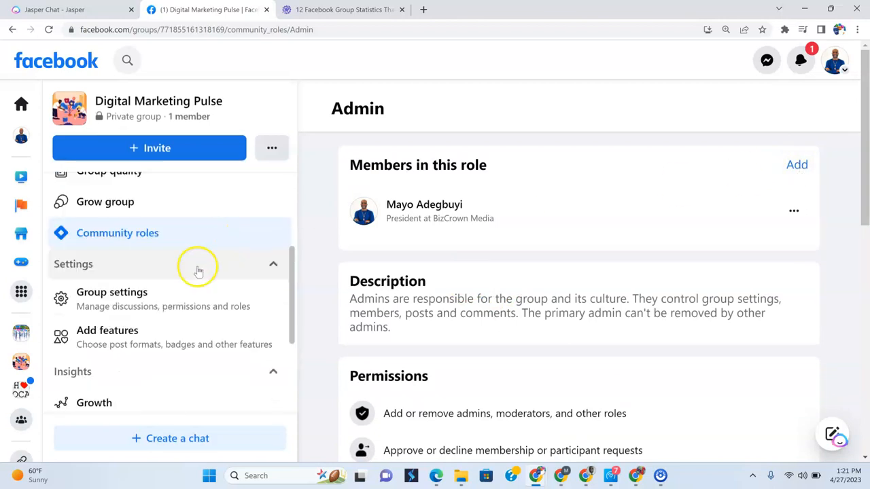
click(176, 299)
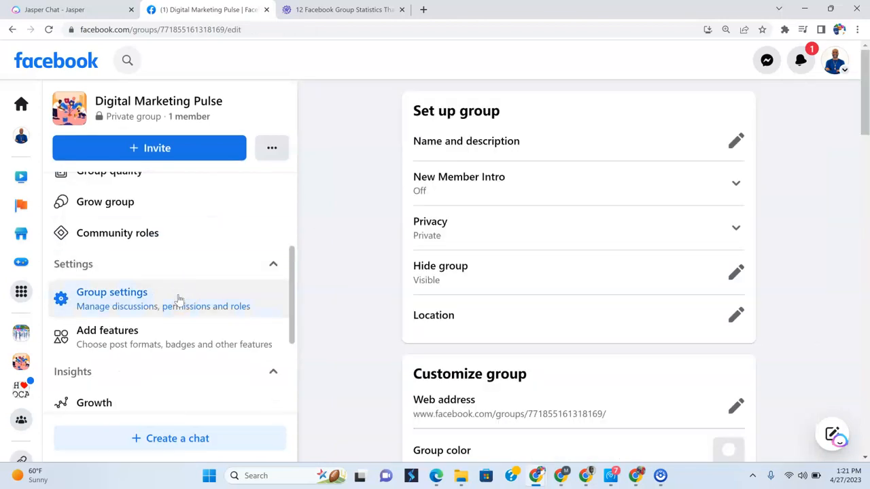
click(154, 341)
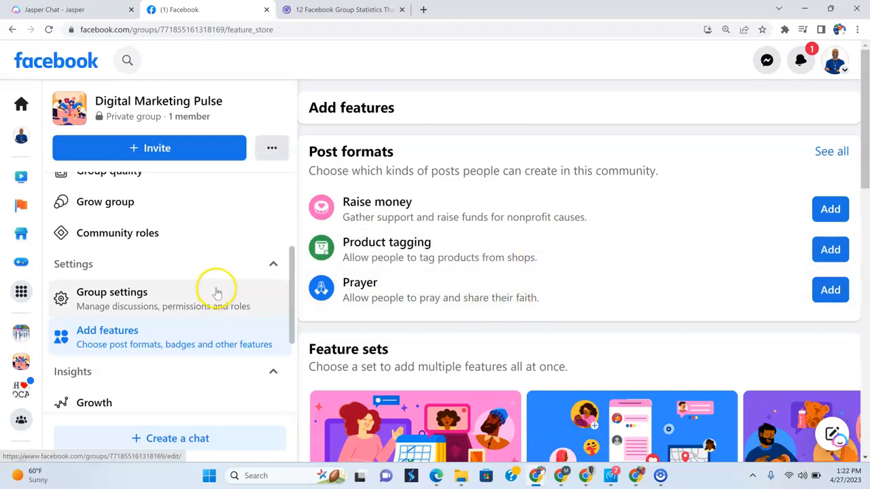
View the group's insights for growth, engagement, admins and moderators, and membership.
scroll(217, 291, down, 3)
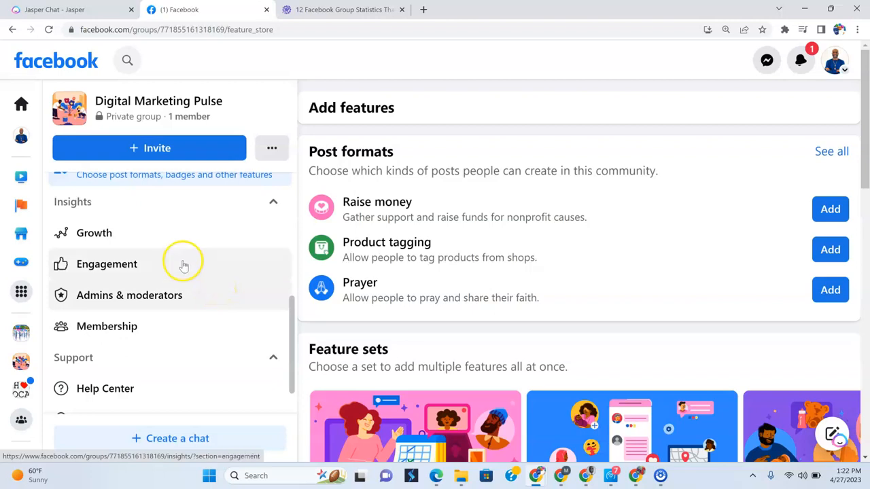
scroll(181, 263, up, 1)
click(163, 290)
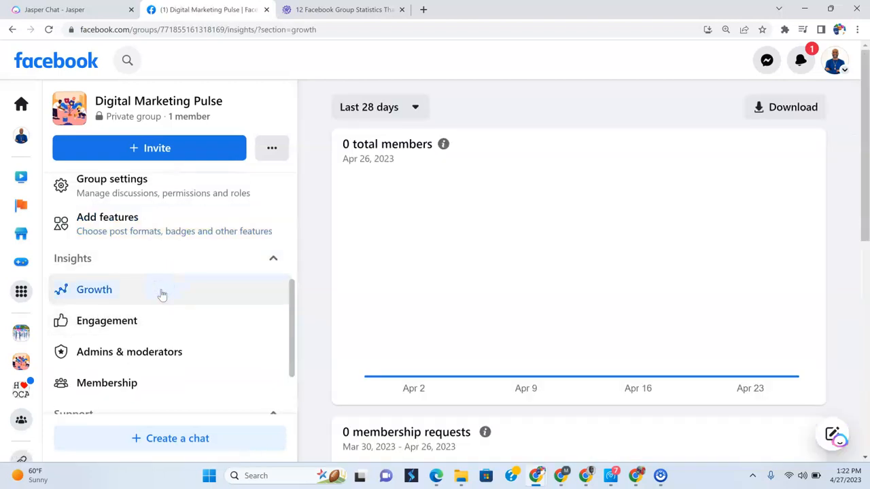
click(143, 321)
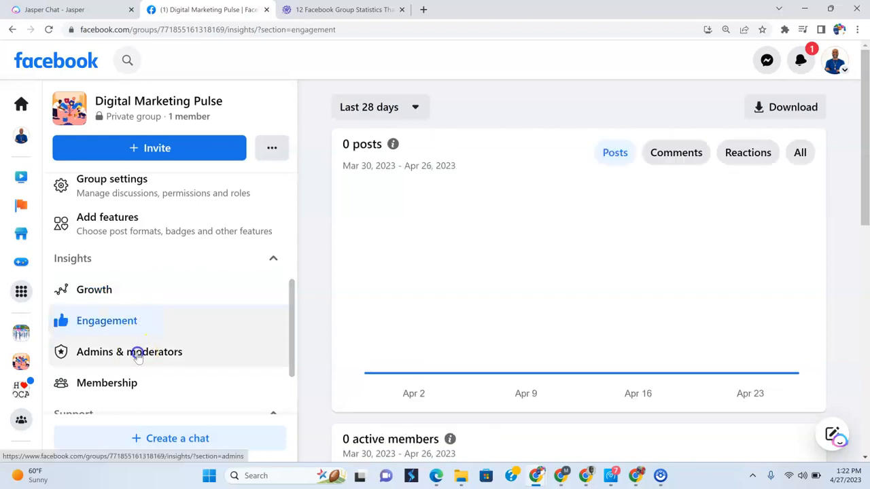
click(140, 351)
scroll(184, 347, down, 2)
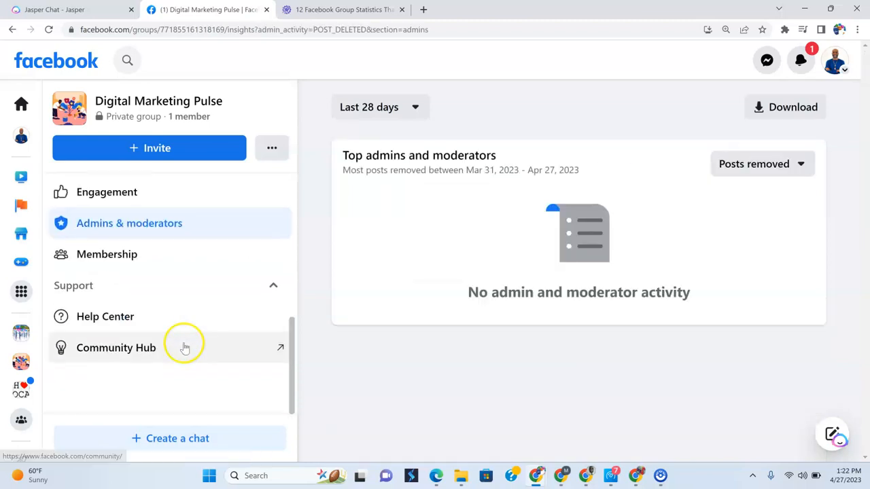
click(170, 264)
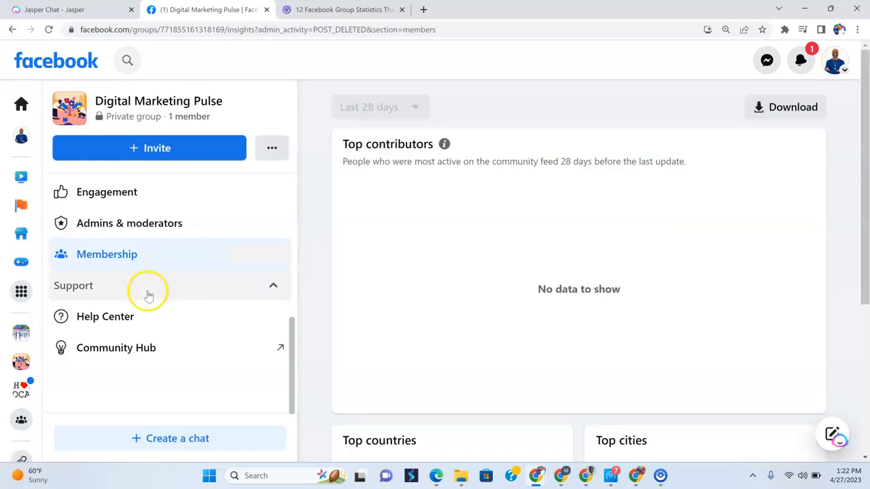
Open the Help Center's Groups page, look through its help topics and articles, and collapse the Groups topic list.
click(131, 321)
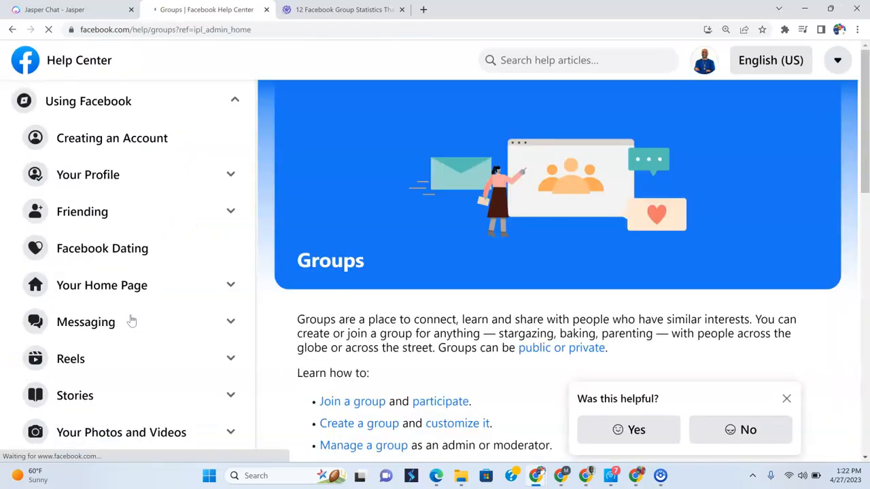
scroll(470, 245, down, 3)
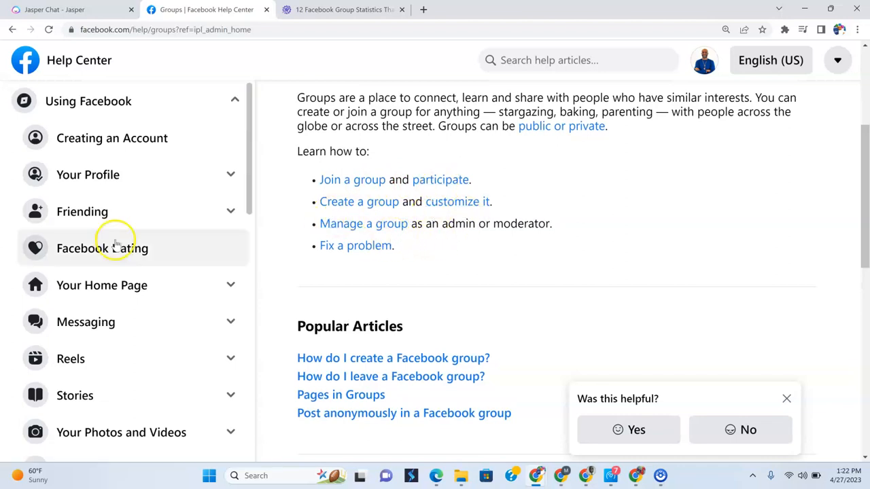
scroll(119, 234, down, 3)
scroll(123, 239, down, 3)
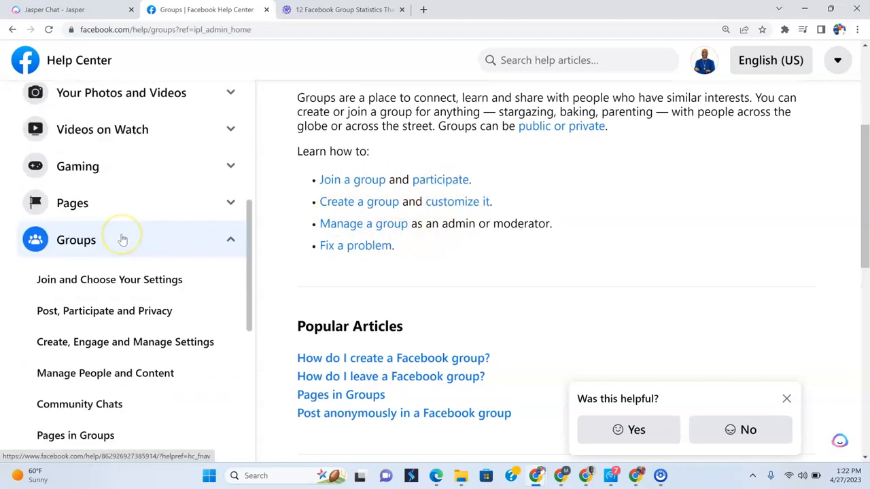
scroll(123, 240, down, 2)
scroll(122, 240, down, 3)
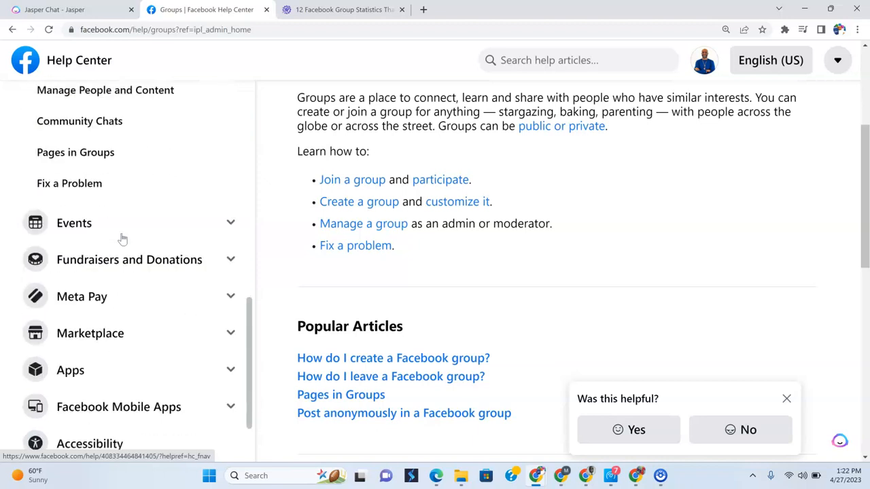
scroll(122, 237, up, 5)
scroll(123, 237, down, 1)
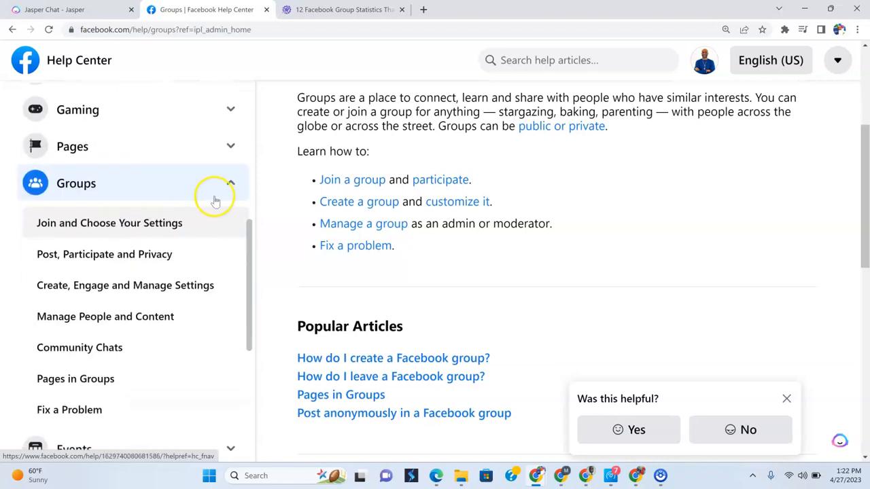
click(231, 185)
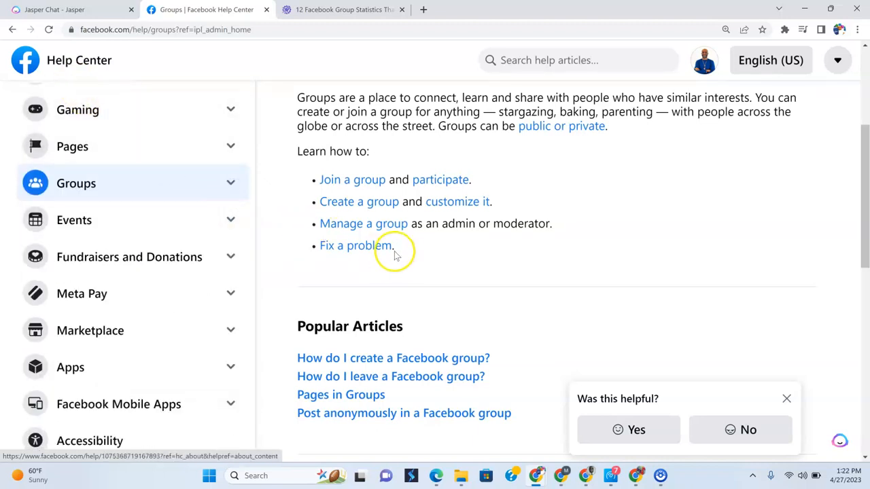
scroll(388, 247, up, 3)
Return from the Help Center to the group's management area and open the community home.
click(11, 30)
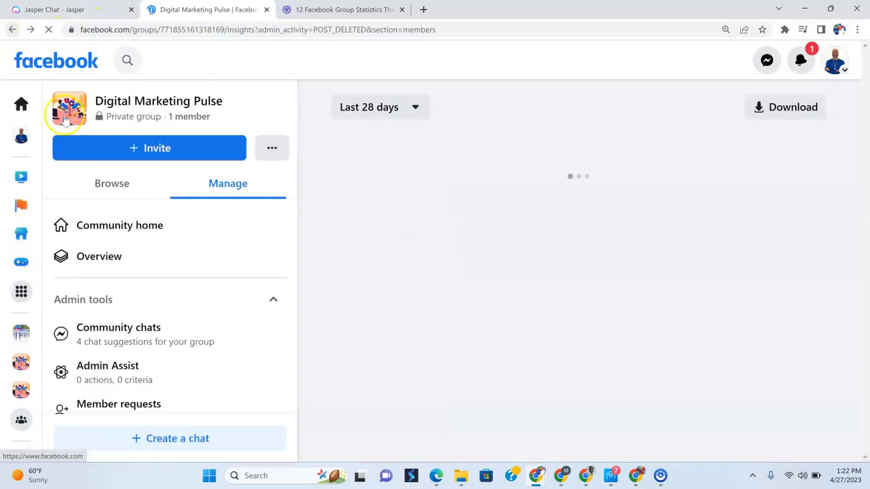
scroll(204, 319, down, 4)
scroll(191, 321, down, 8)
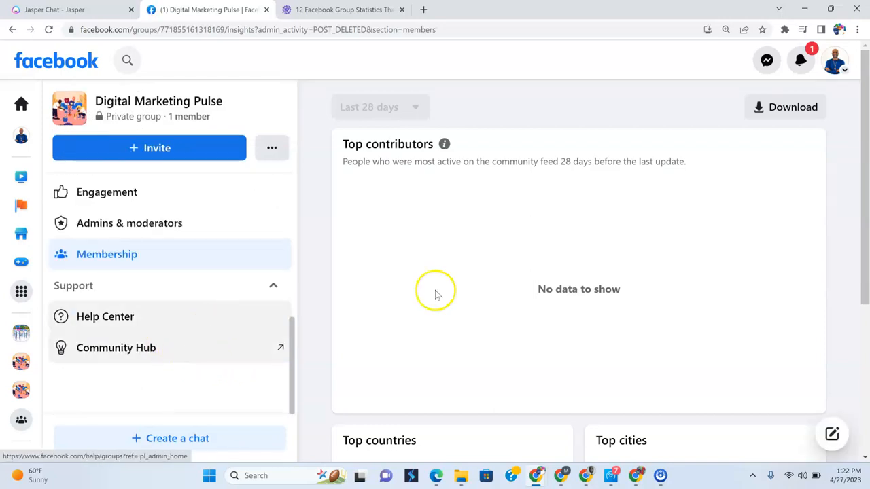
scroll(217, 197, up, 1)
scroll(165, 185, up, 10)
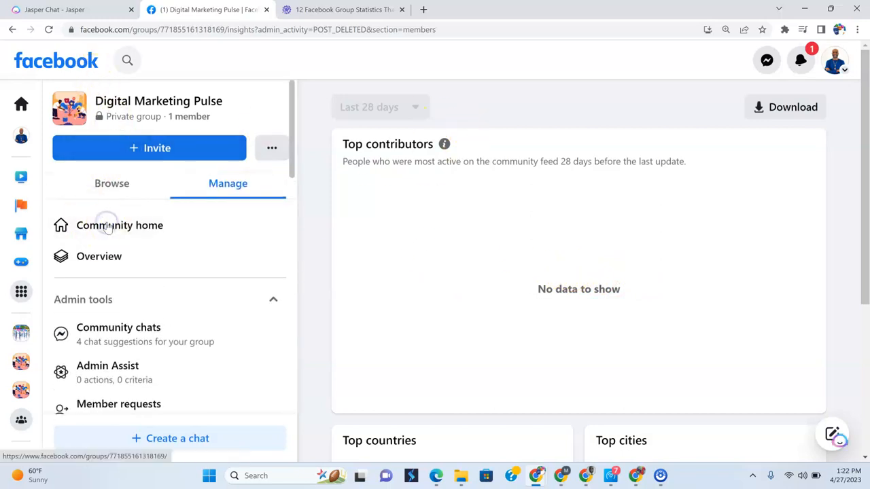
click(108, 228)
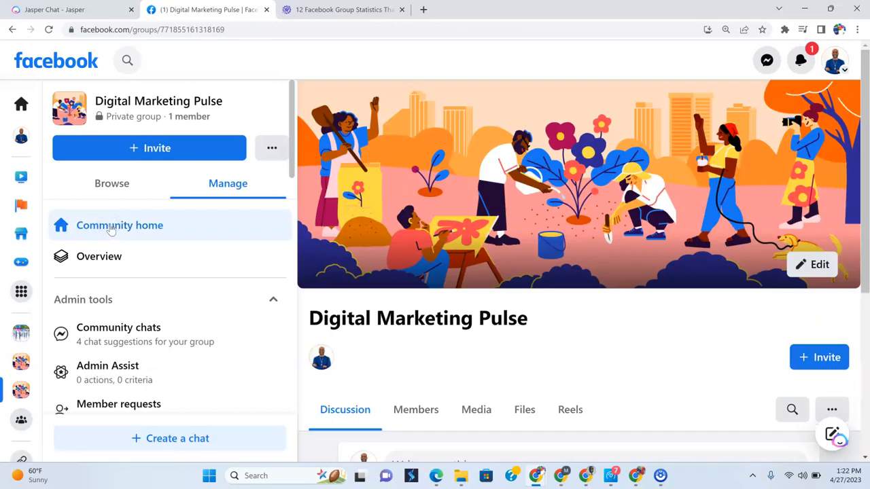
Upload the Business-Seminar-Facebook-Event-Cover image from Downloads as the group's cover photo, shift it slightly upward within the frame, and save it.
click(807, 264)
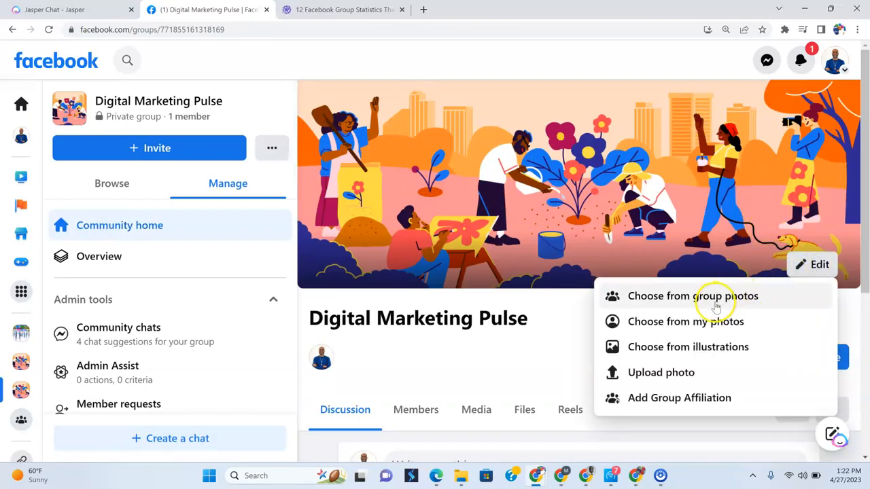
click(666, 372)
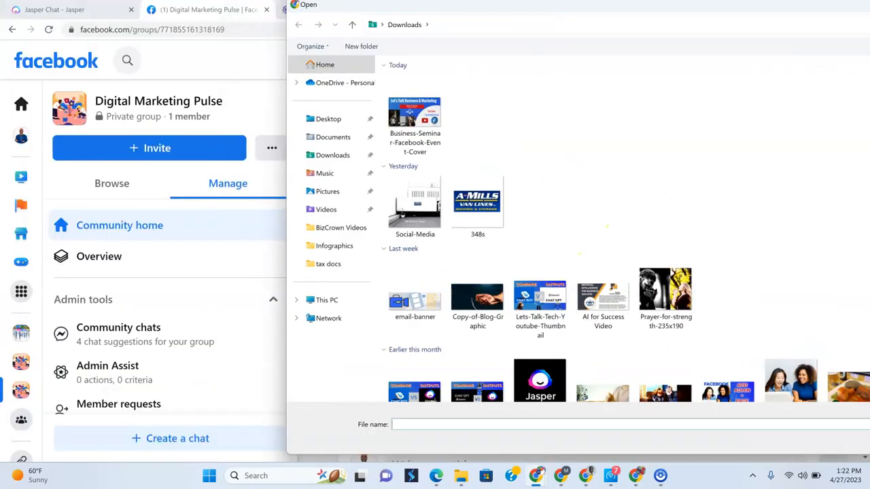
drag(503, 5, 869, 14)
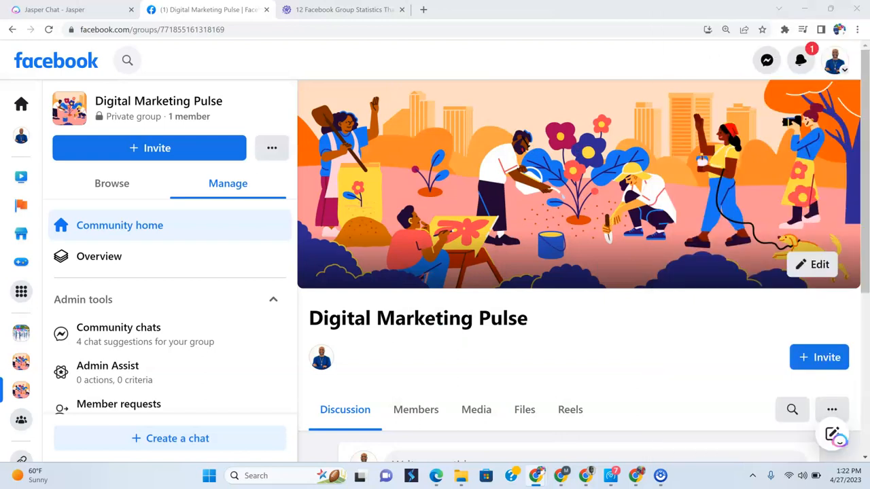
key(Return)
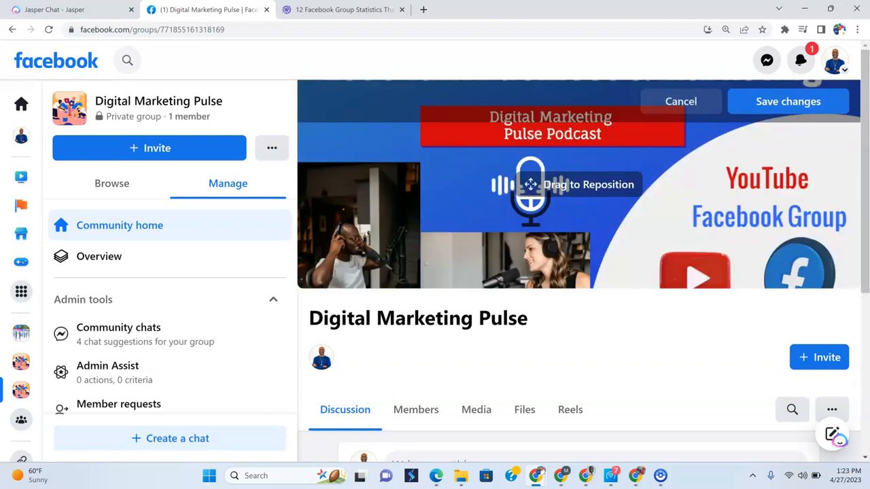
drag(581, 188, 557, 164)
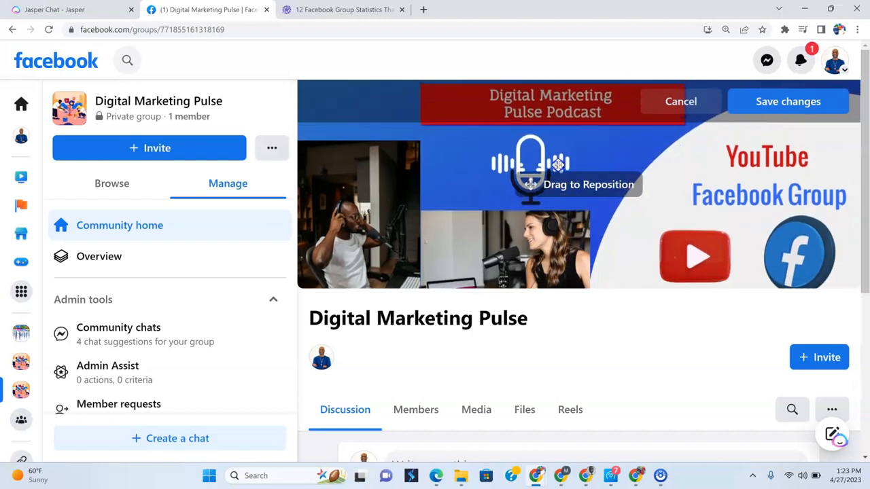
click(767, 102)
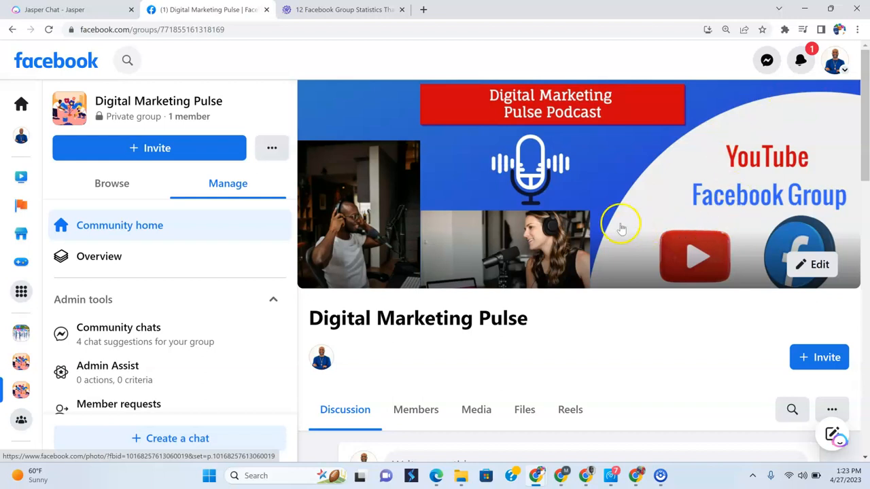
Publish a group post reading "Welcome to the group! if you joined from the youtube video! post YT here!!!".
scroll(617, 223, down, 3)
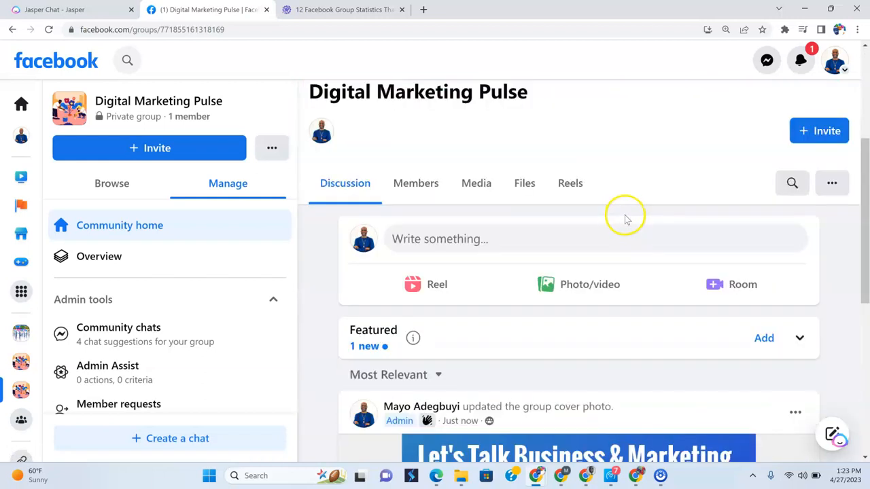
click(474, 244)
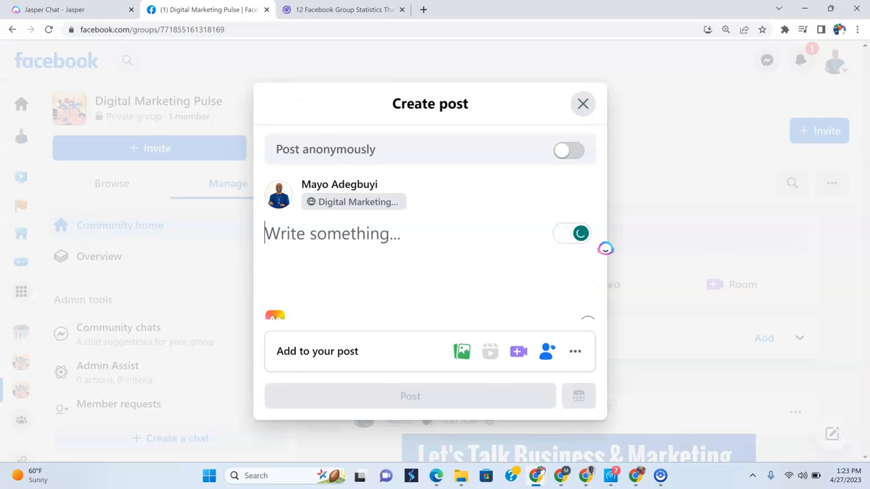
text(Welcome to the group! if you jo)
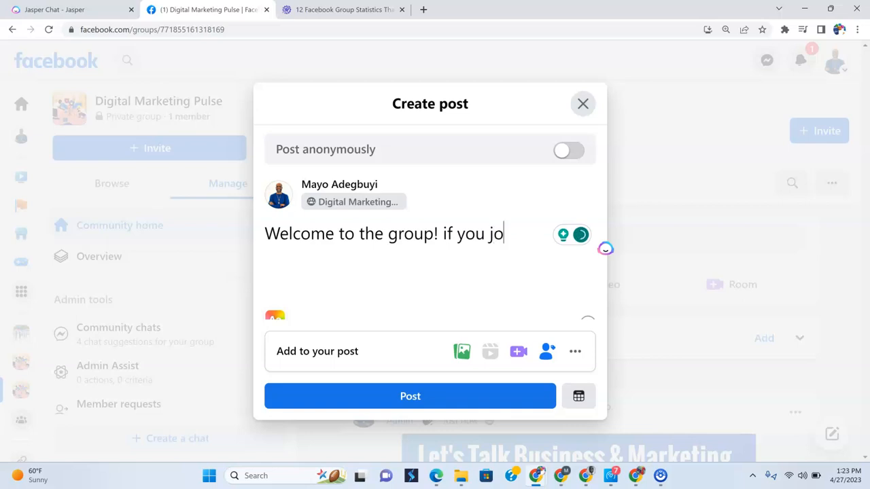
text(m the youtube video! post YT here!!!)
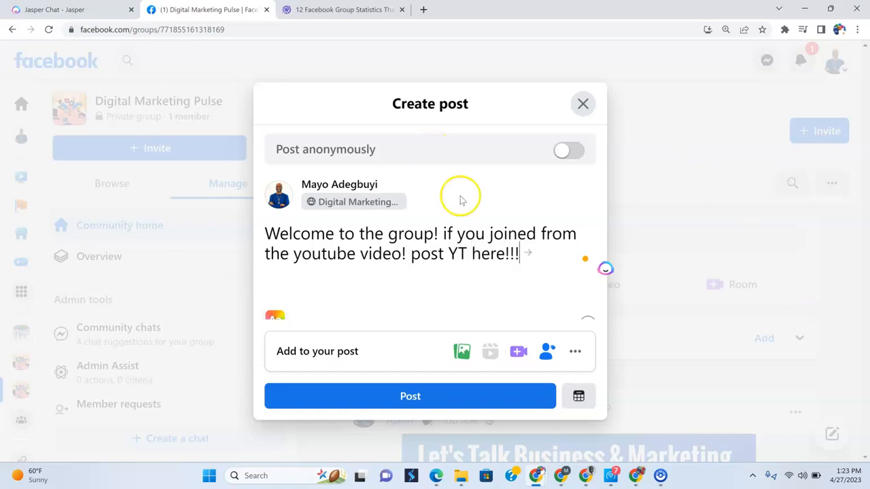
click(426, 400)
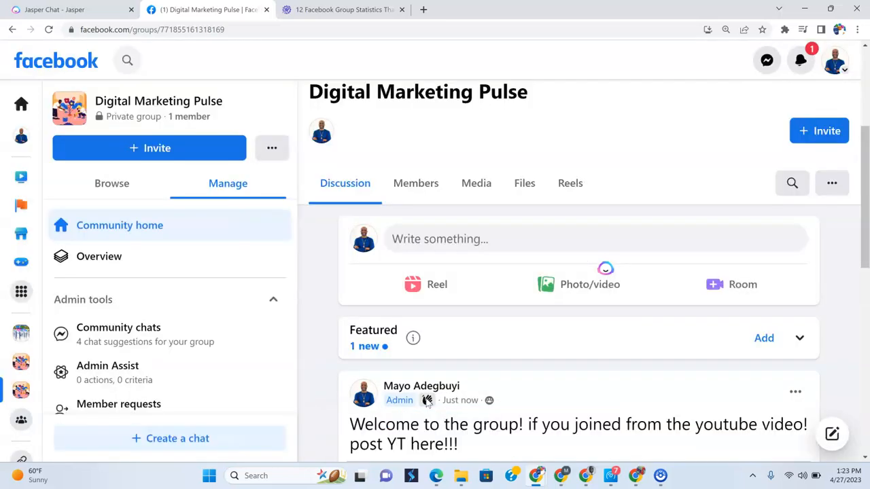
Look over the discussion feed, including the welcome post, the cover photo update and the group creation entry.
mouse_move(427, 400)
scroll(585, 333, down, 2)
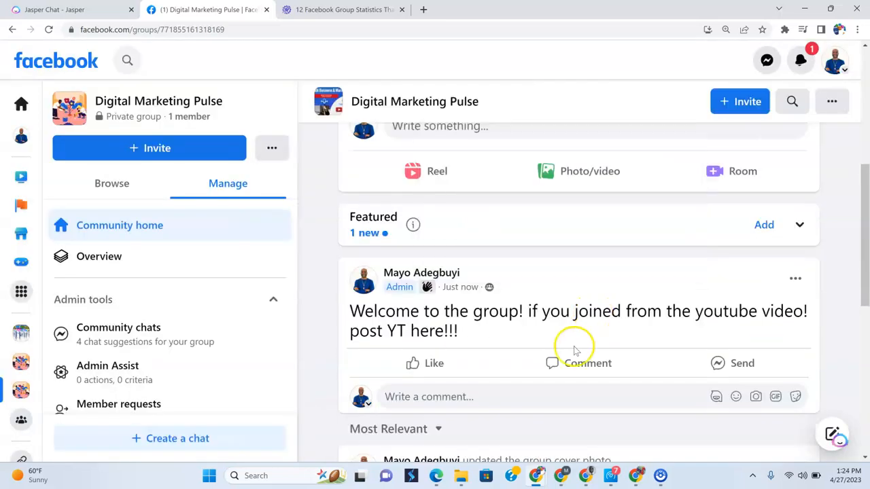
scroll(496, 343, down, 3)
scroll(495, 343, up, 3)
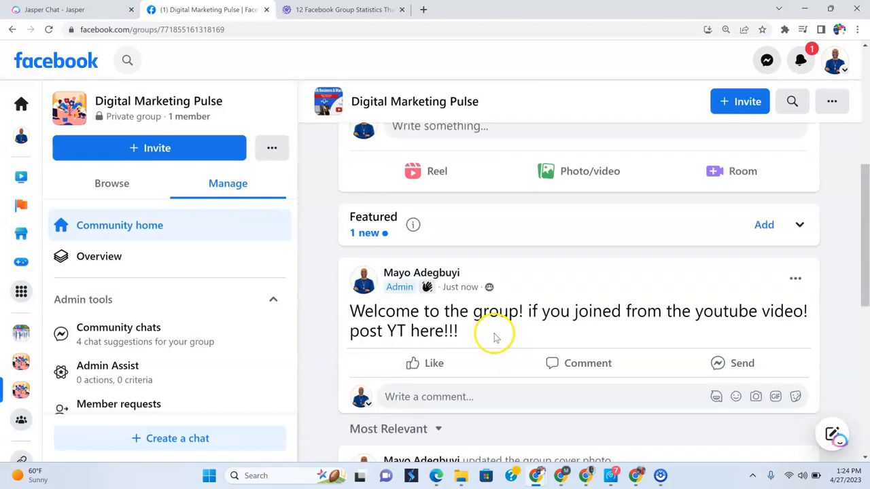
scroll(494, 335, up, 1)
scroll(492, 336, down, 5)
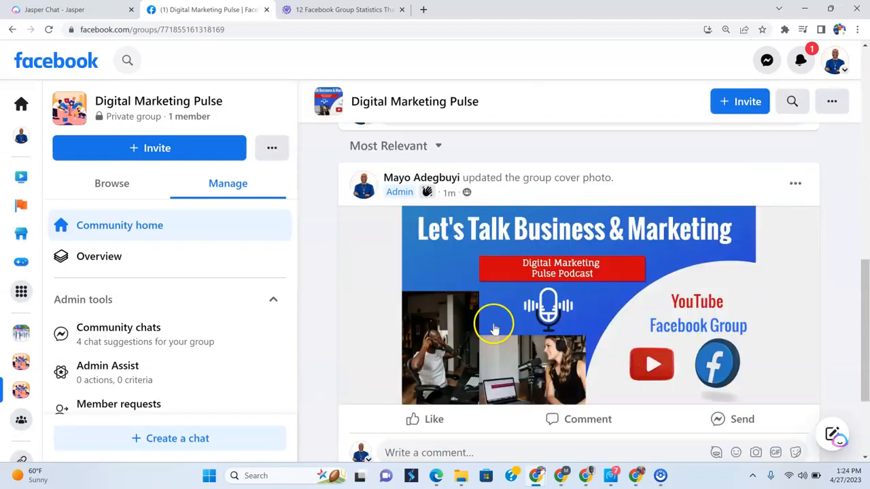
scroll(492, 320, up, 1)
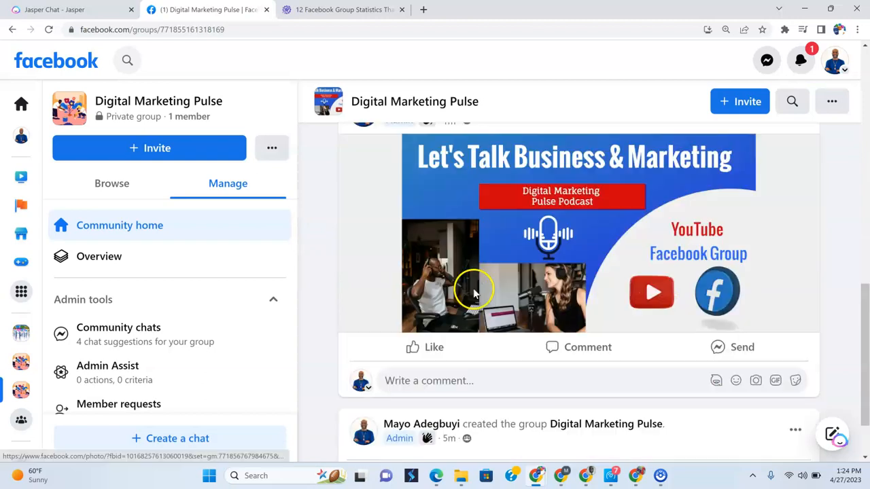
scroll(472, 291, down, 3)
scroll(598, 235, up, 2)
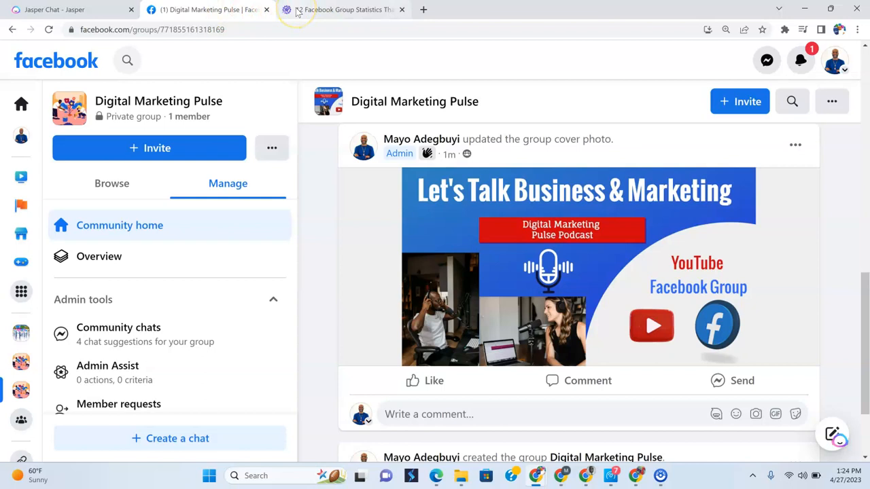
mouse_move(297, 12)
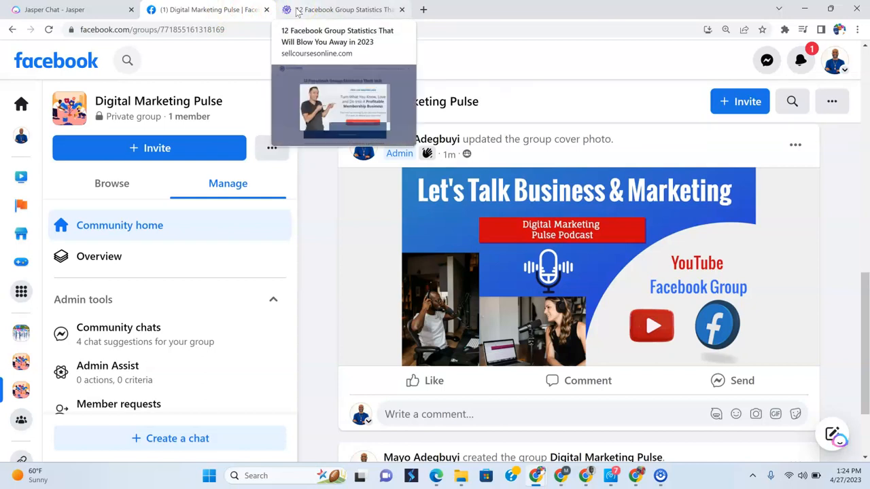
Switch to the sellcoursesonline.com Facebook group statistics article, dismiss the masterclass popup, and read the introduction and first statistic on group users.
click(297, 13)
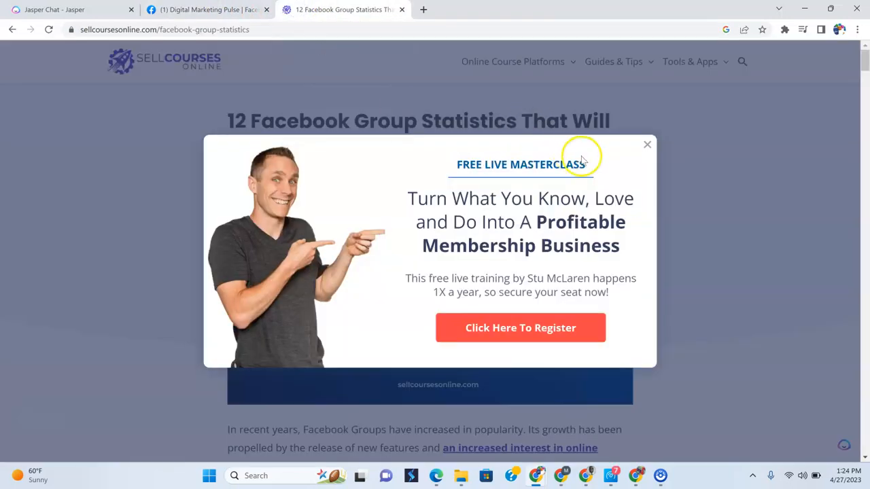
click(646, 145)
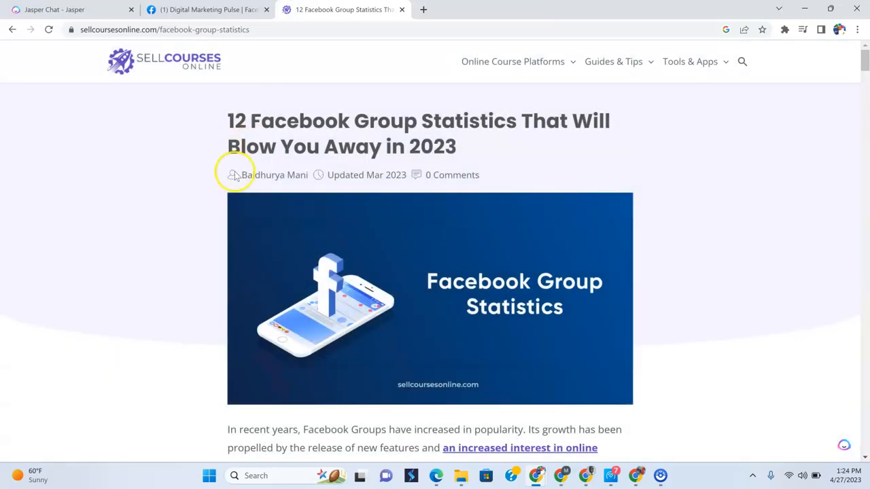
scroll(233, 170, down, 3)
scroll(234, 175, up, 1)
scroll(235, 171, up, 3)
scroll(235, 171, down, 6)
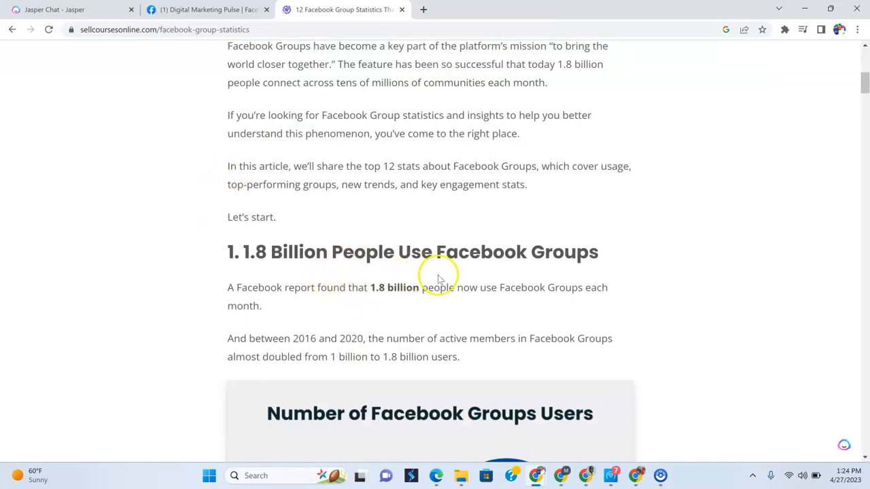
scroll(544, 279, down, 3)
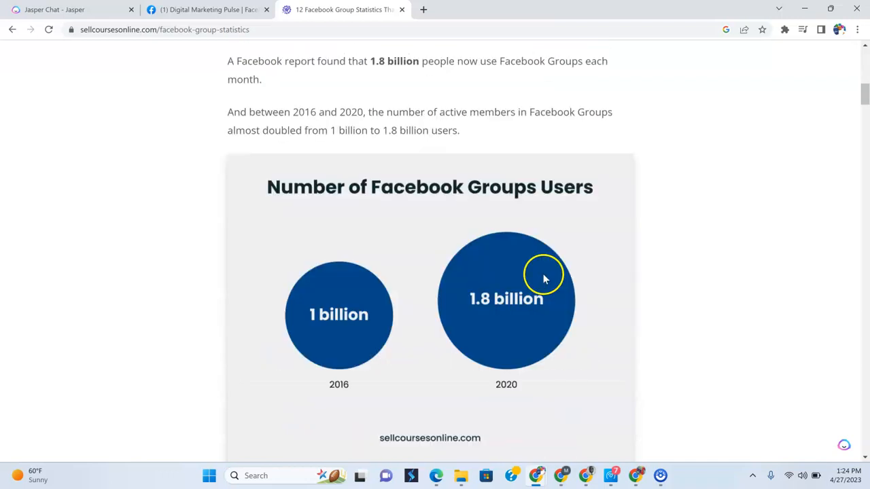
scroll(544, 277, up, 2)
scroll(543, 277, down, 2)
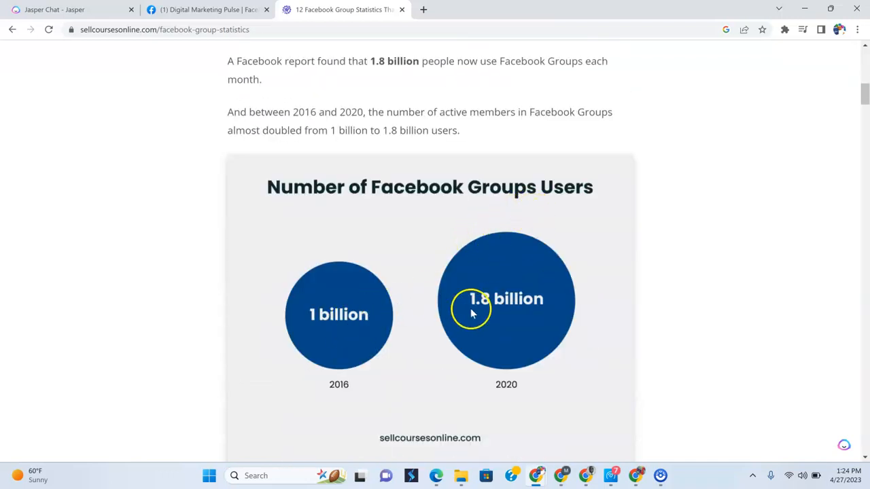
scroll(581, 354, down, 1)
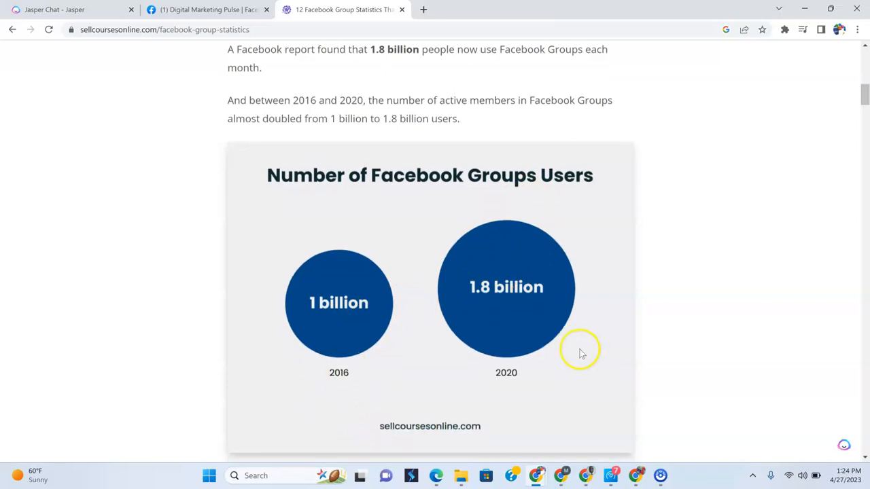
Read statistics 2 to 5 on meaningful groups, memberships per user, the number of groups, and admins and moderators.
scroll(578, 348, down, 7)
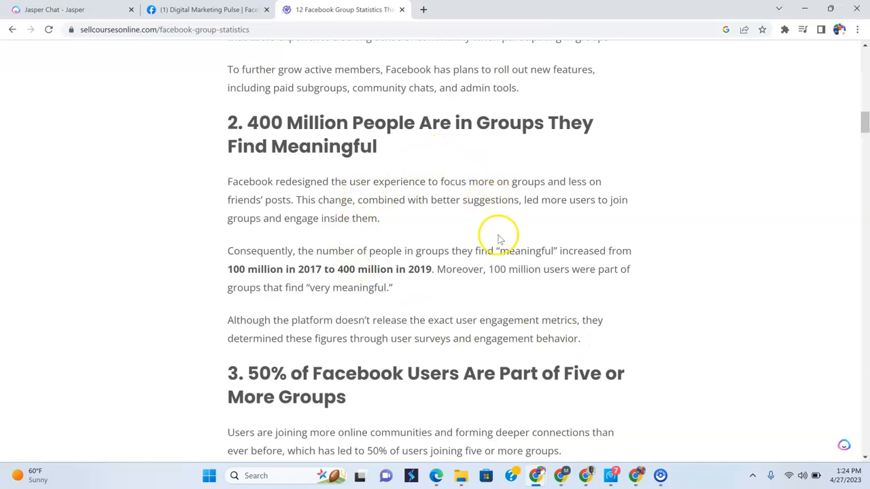
scroll(500, 243, down, 3)
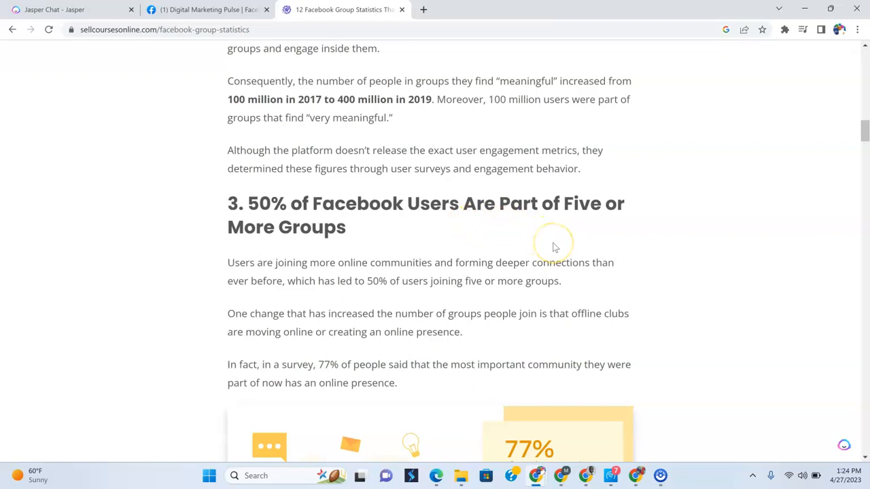
scroll(554, 248, down, 7)
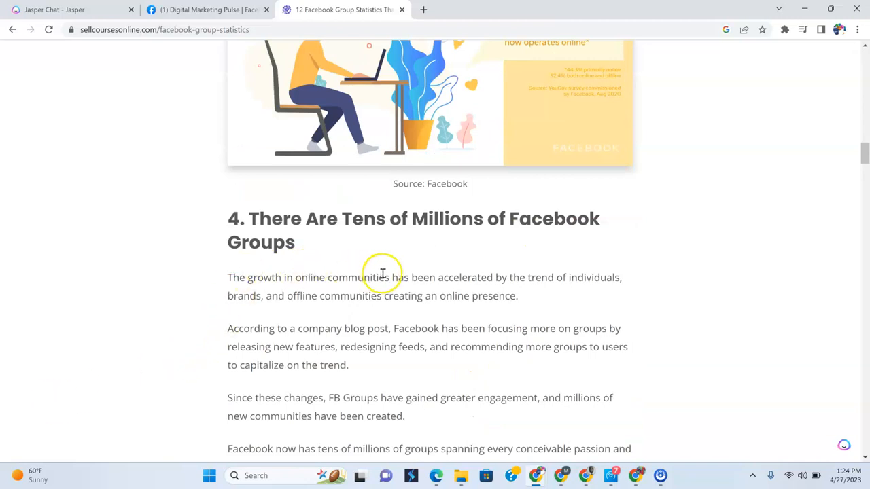
scroll(484, 278, down, 2)
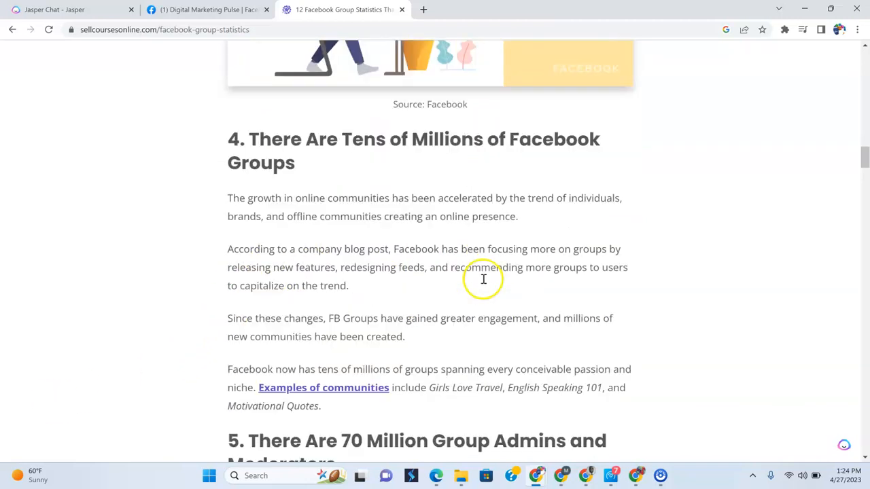
scroll(336, 381, down, 3)
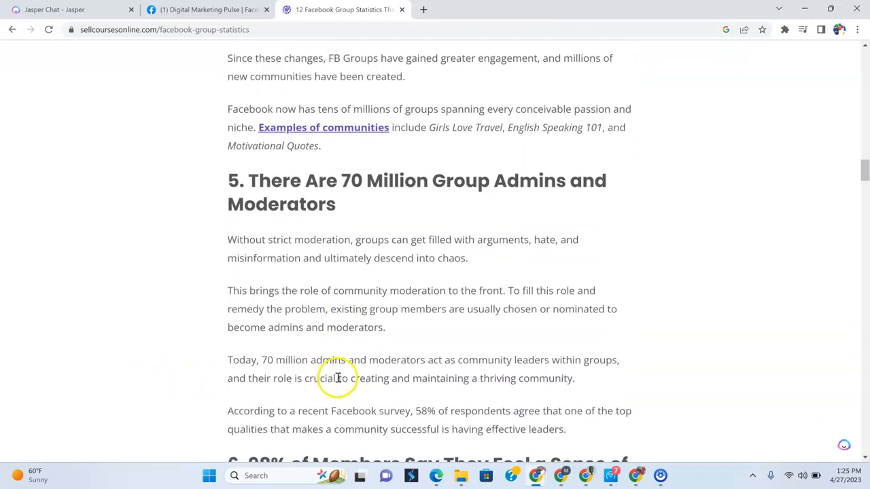
scroll(338, 378, up, 2)
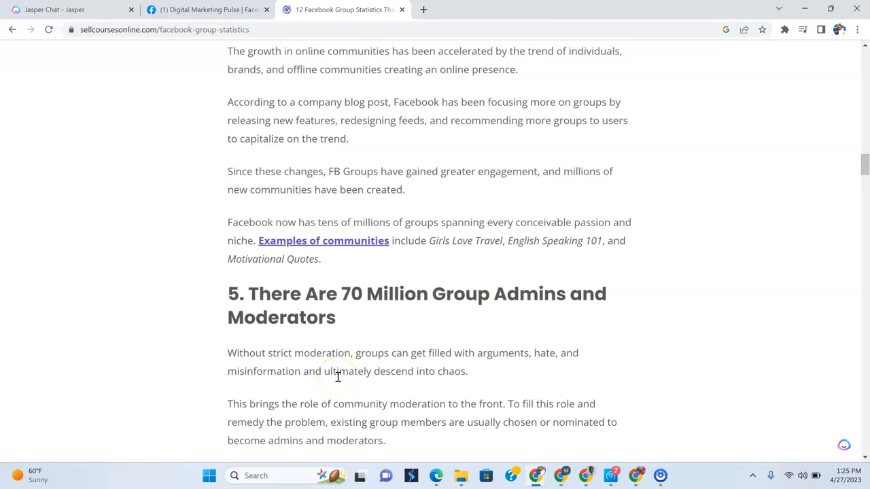
scroll(338, 376, down, 3)
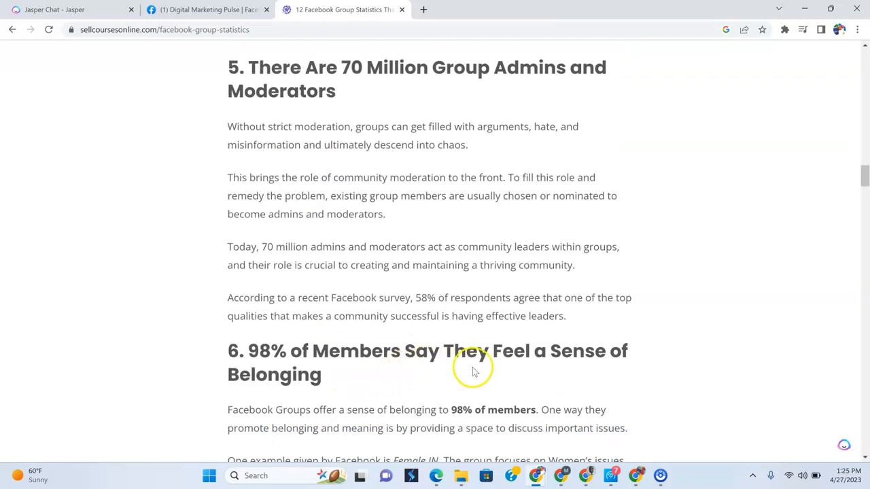
Read statistics 6 to 9, highlighting heading text on members' sense of belonging and top groups' engagement rate, and examine the creator platform chart.
scroll(472, 369, down, 2)
drag(248, 178, 350, 193)
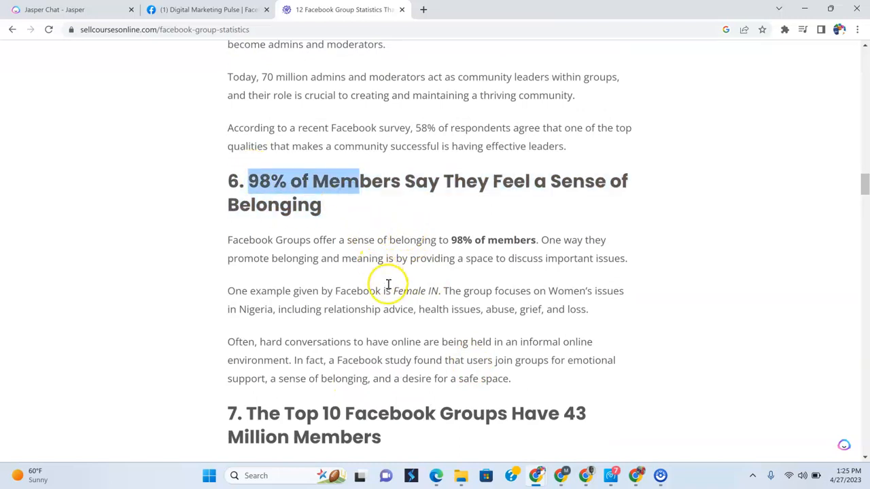
scroll(388, 278, down, 2)
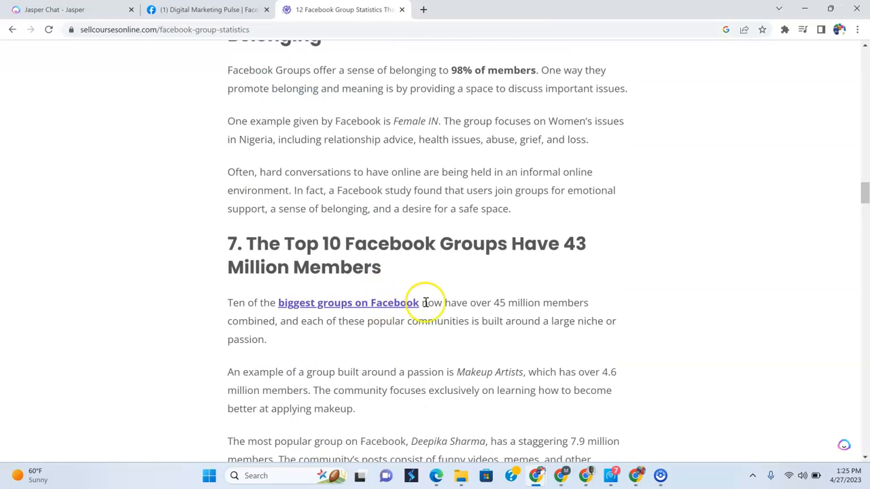
scroll(516, 303, down, 10)
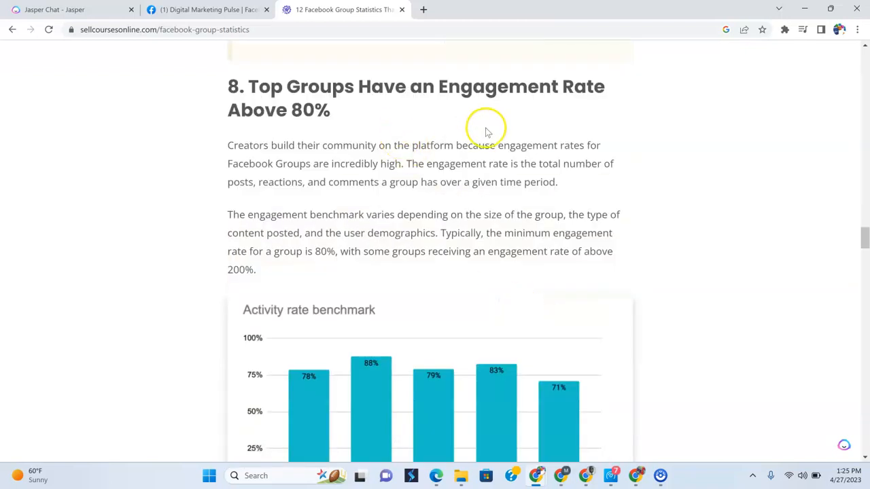
drag(333, 115, 243, 93)
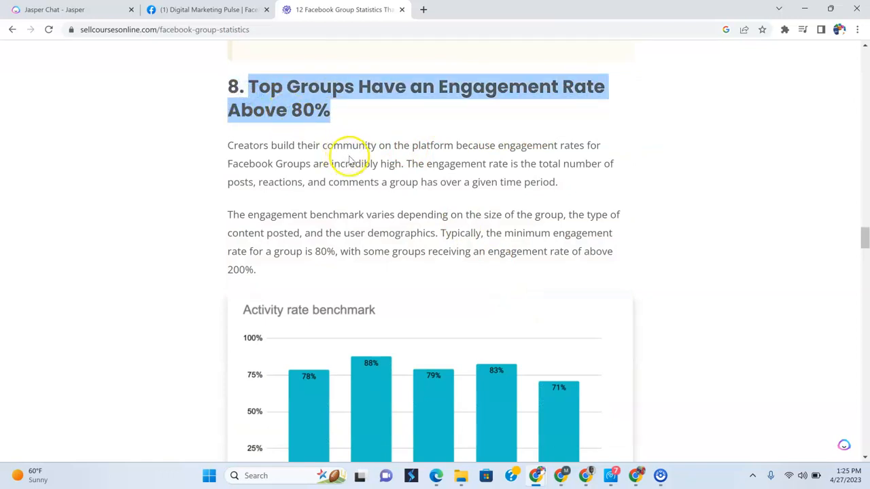
scroll(349, 158, down, 8)
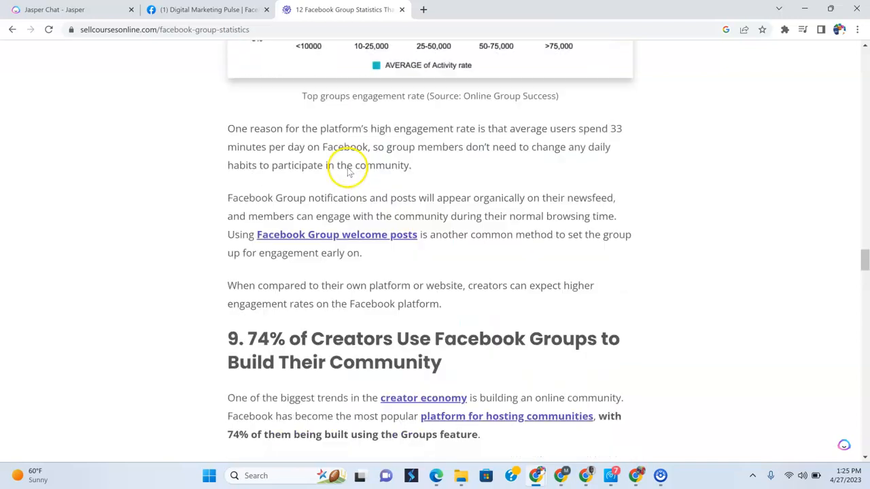
scroll(348, 167, down, 2)
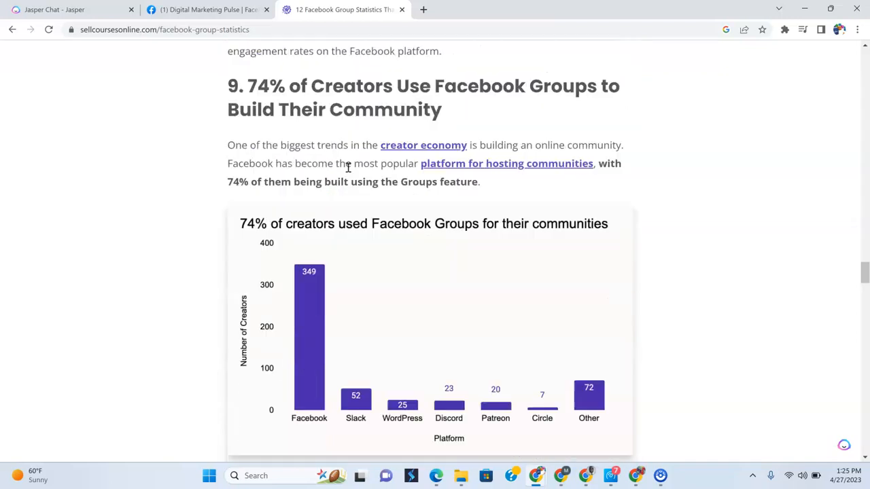
scroll(347, 162, up, 1)
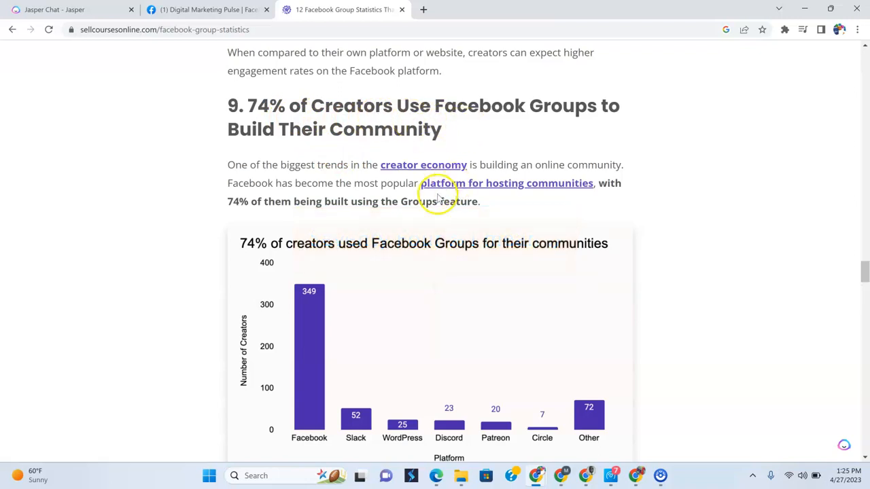
Read statistics 10 to 12 on Facebook Live interactions, mobile access and creators switching platforms, and go back up the article.
scroll(438, 197, down, 8)
scroll(438, 195, down, 1)
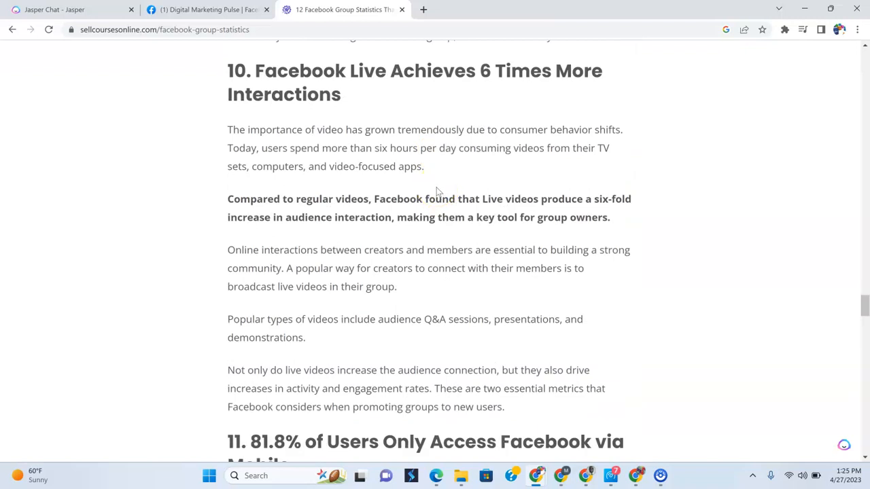
scroll(438, 191, down, 3)
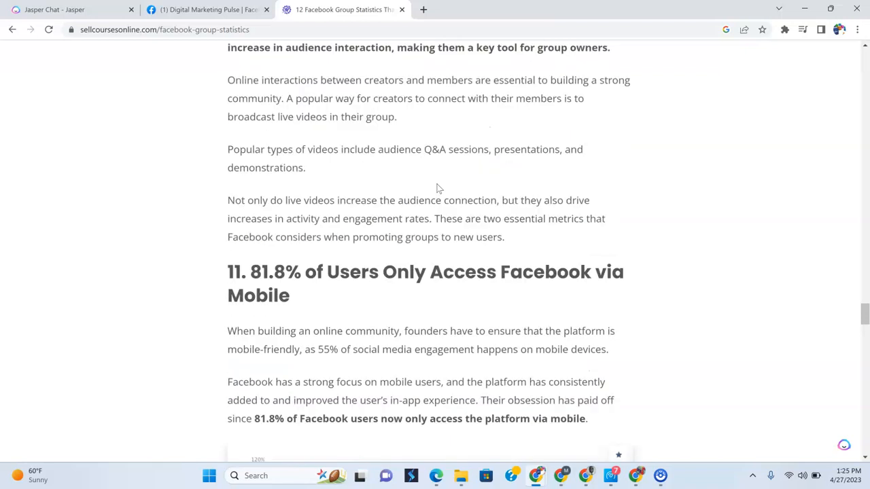
scroll(403, 214, down, 8)
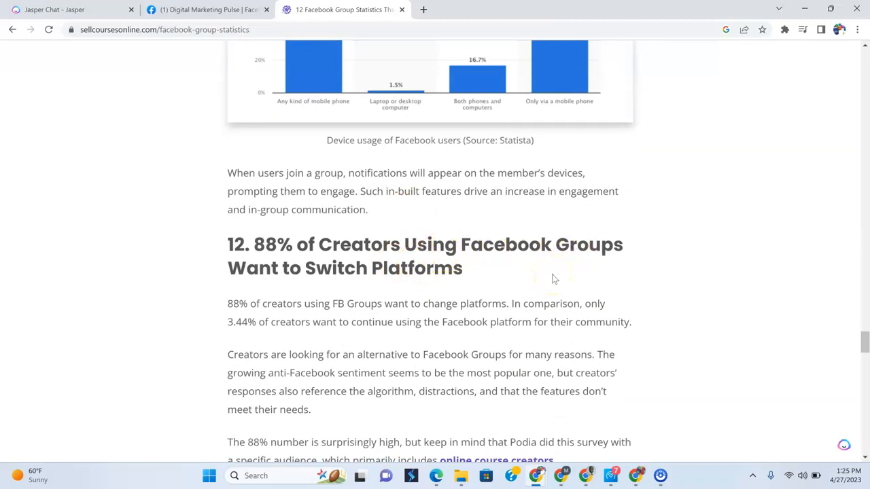
scroll(552, 277, down, 3)
scroll(553, 277, down, 2)
scroll(552, 272, up, 20)
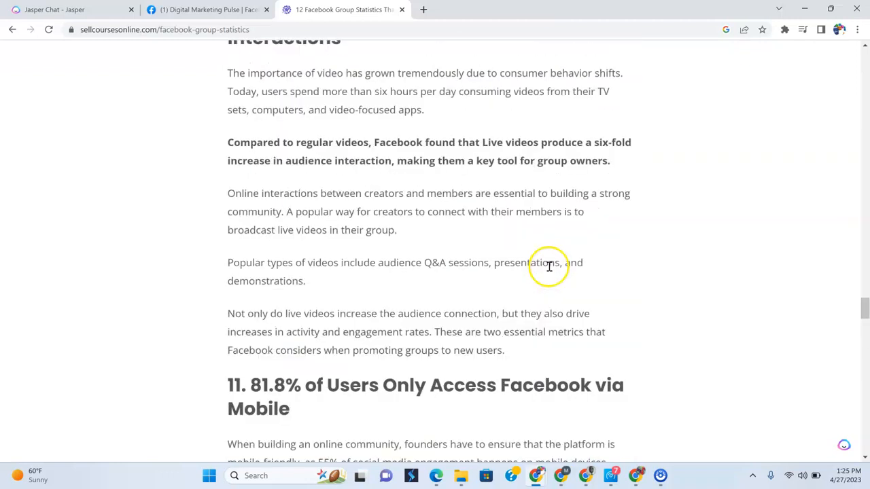